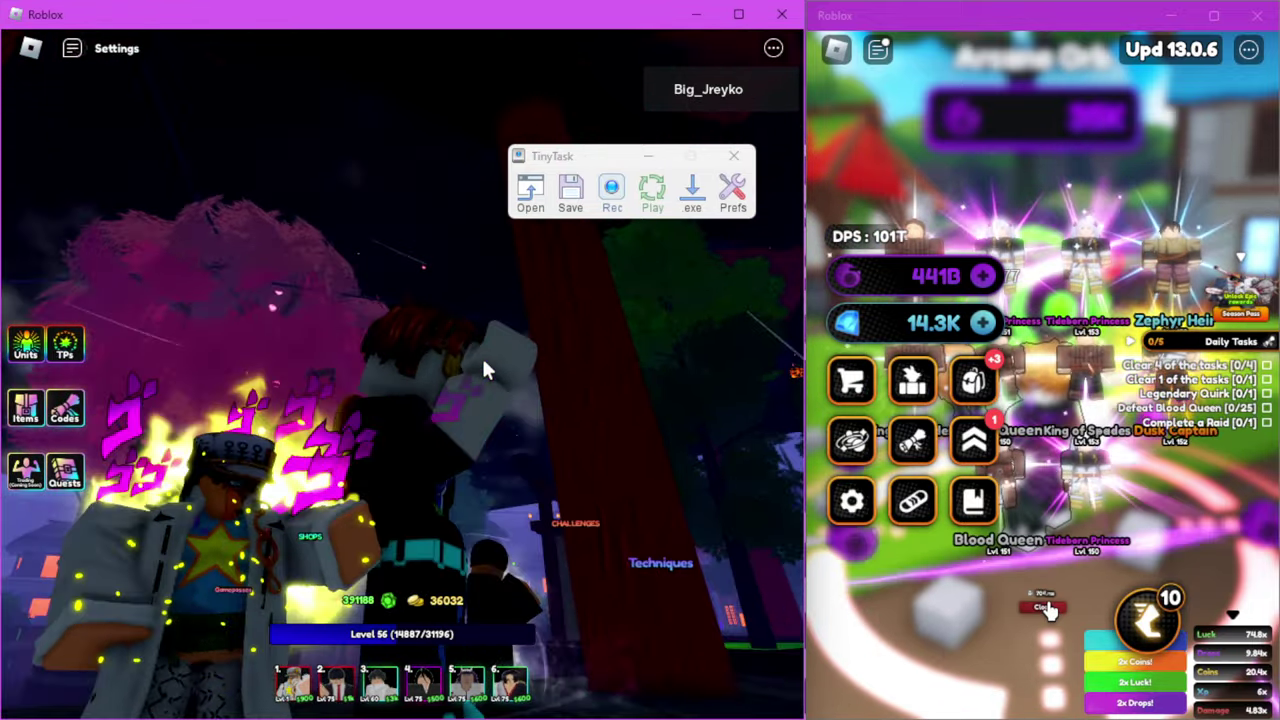
# Close the redeem codes and inspect HeavenlyChad up close in the unit inventory.
pyautogui.click(64, 405)
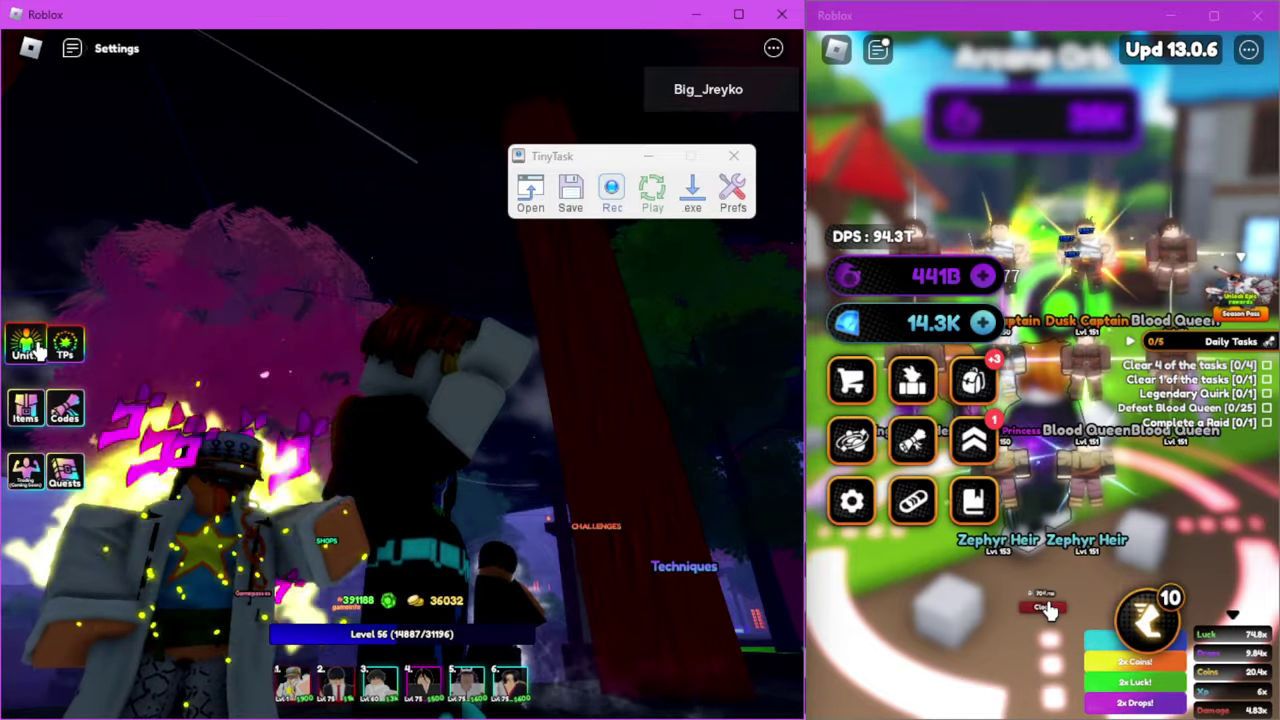
pyautogui.click(26, 350)
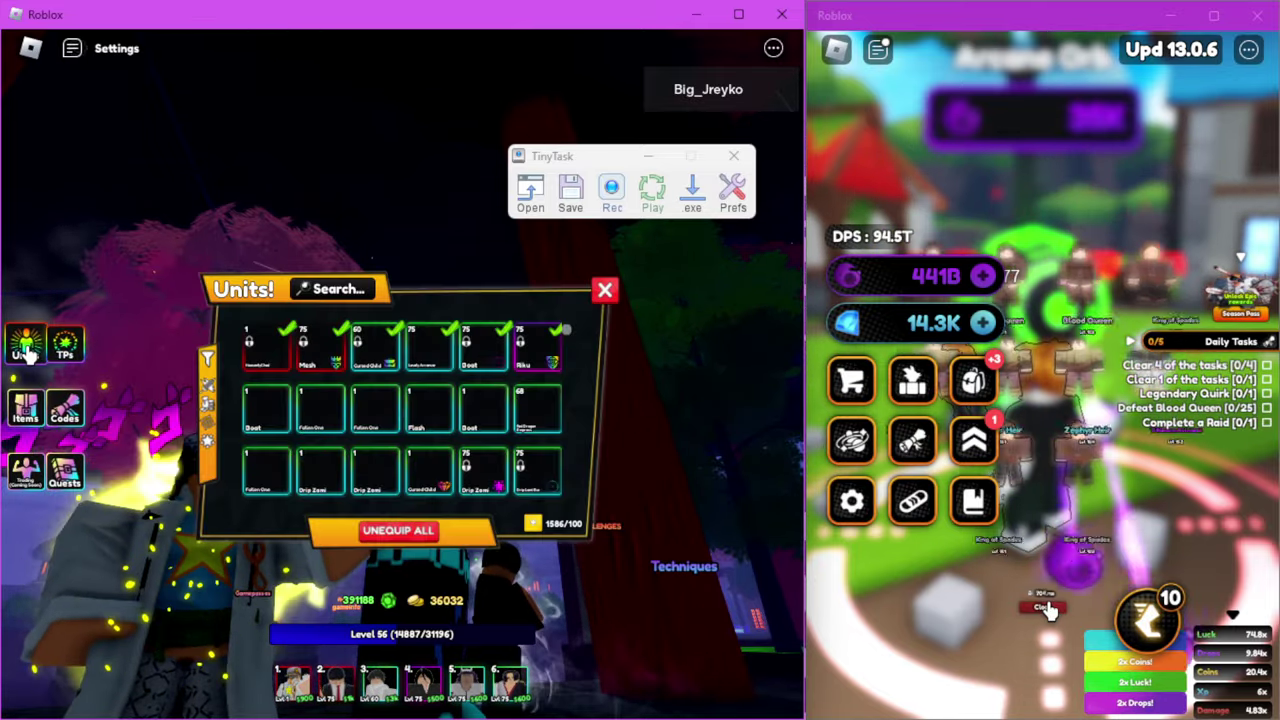
pyautogui.click(26, 350)
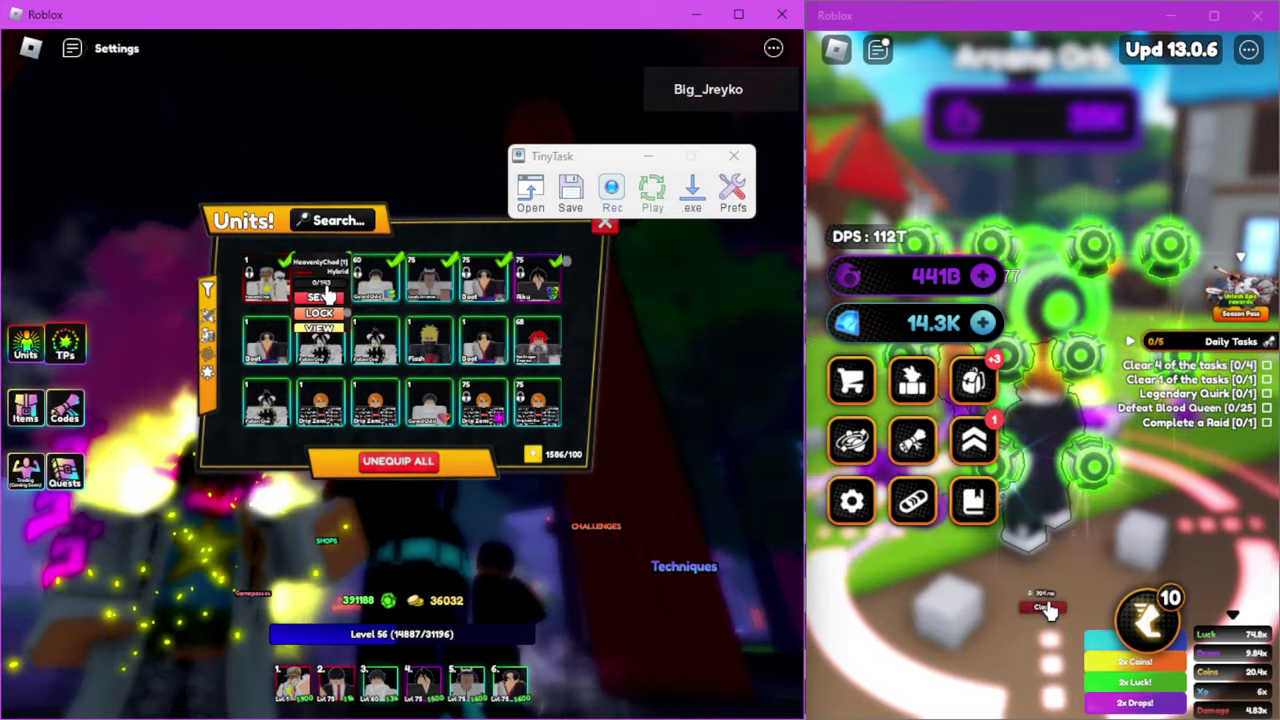
pyautogui.click(322, 330)
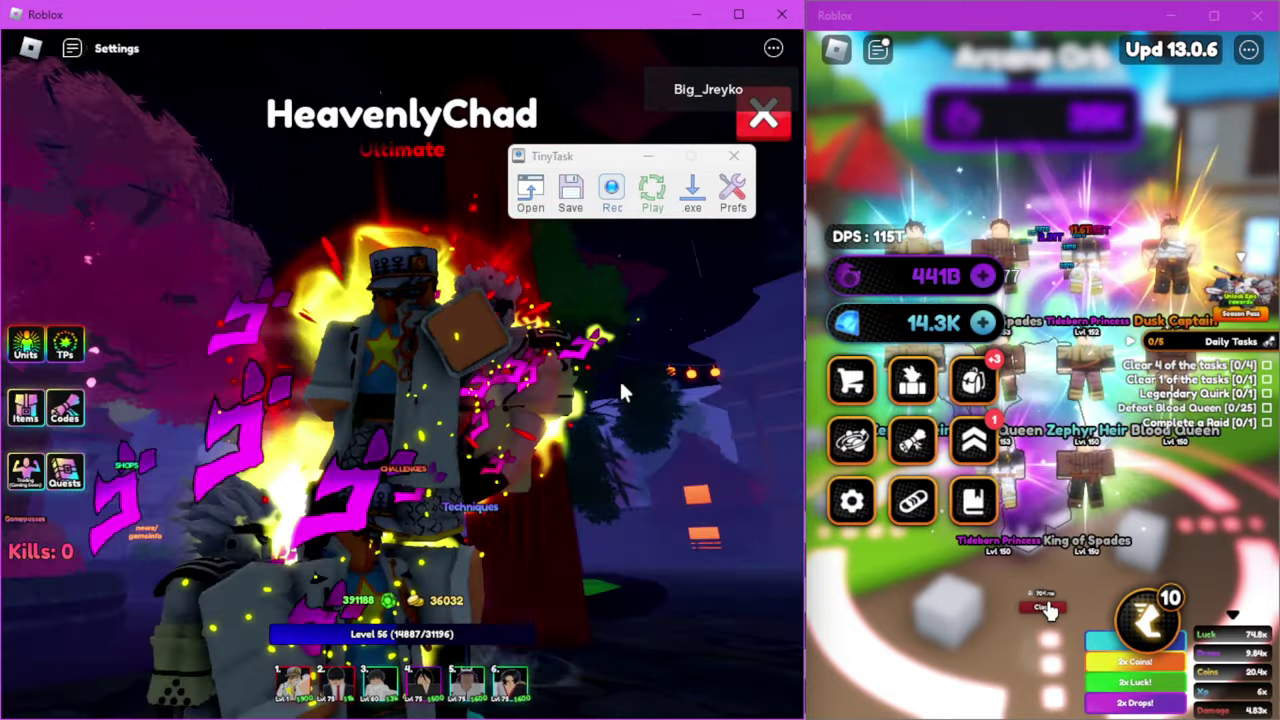
pyautogui.moveTo(440, 400); pyautogui.dragTo(620, 390)
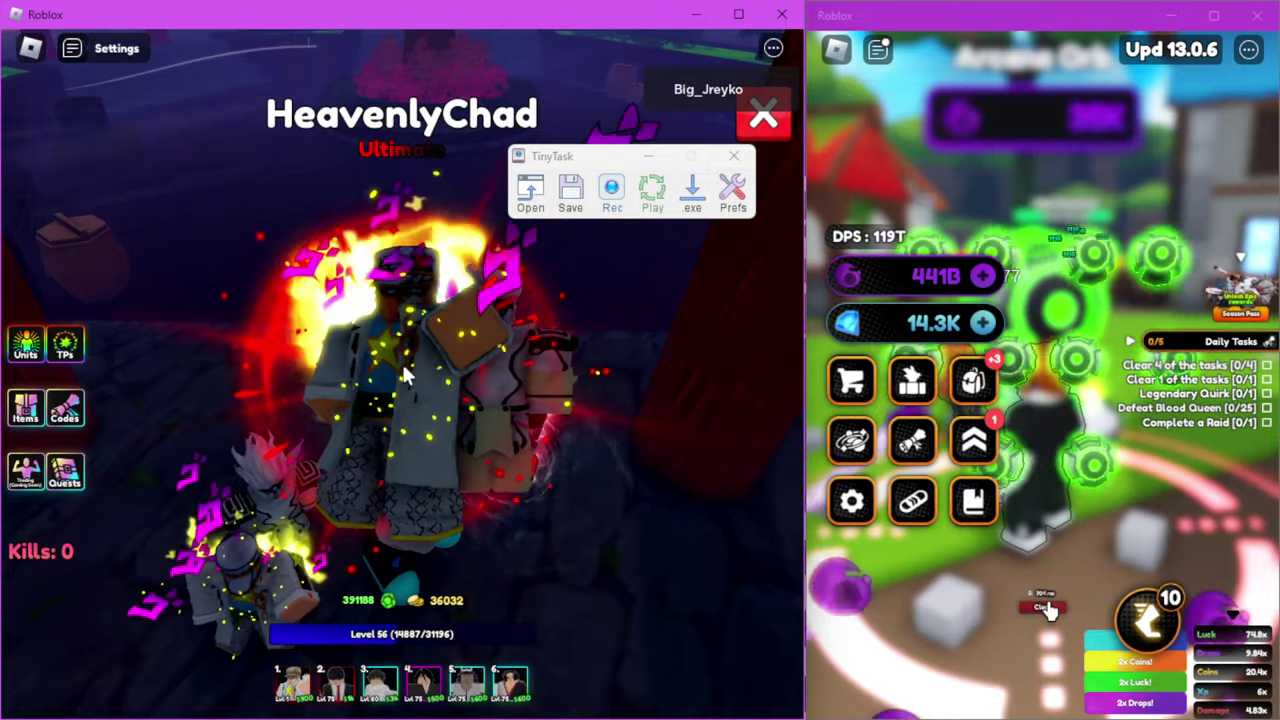
pyautogui.click(763, 118)
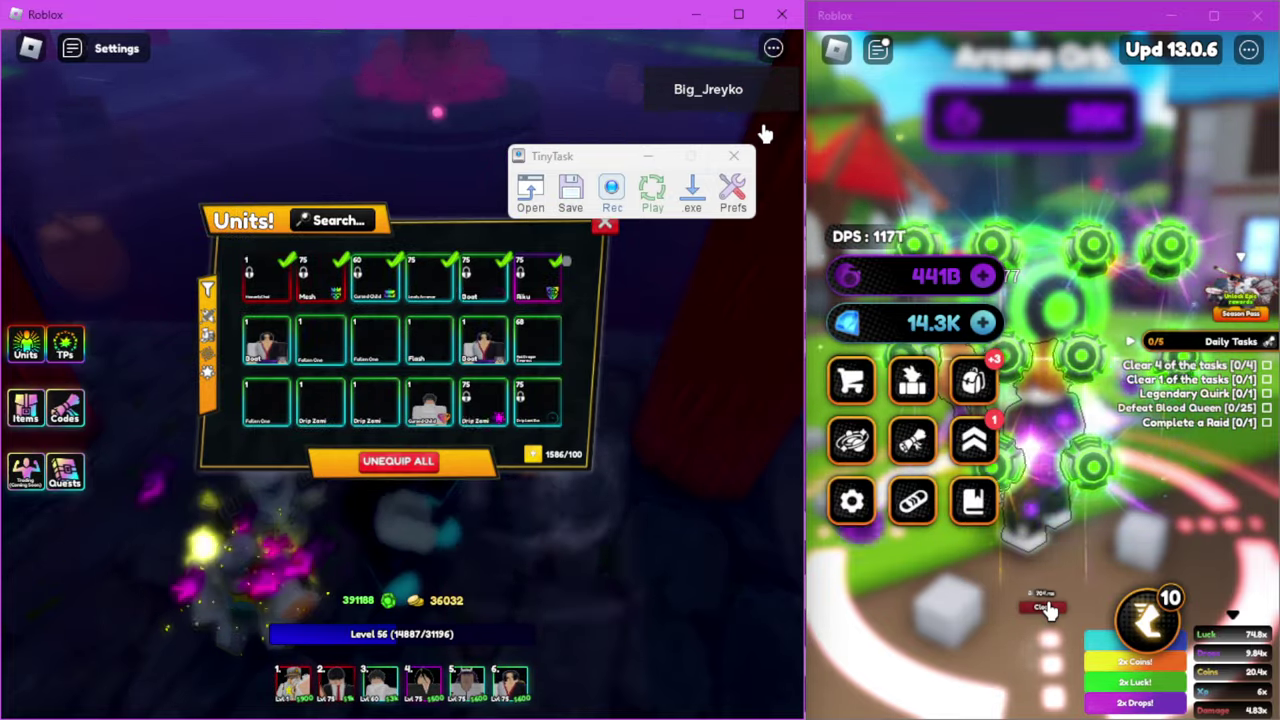
pyautogui.click(605, 235)
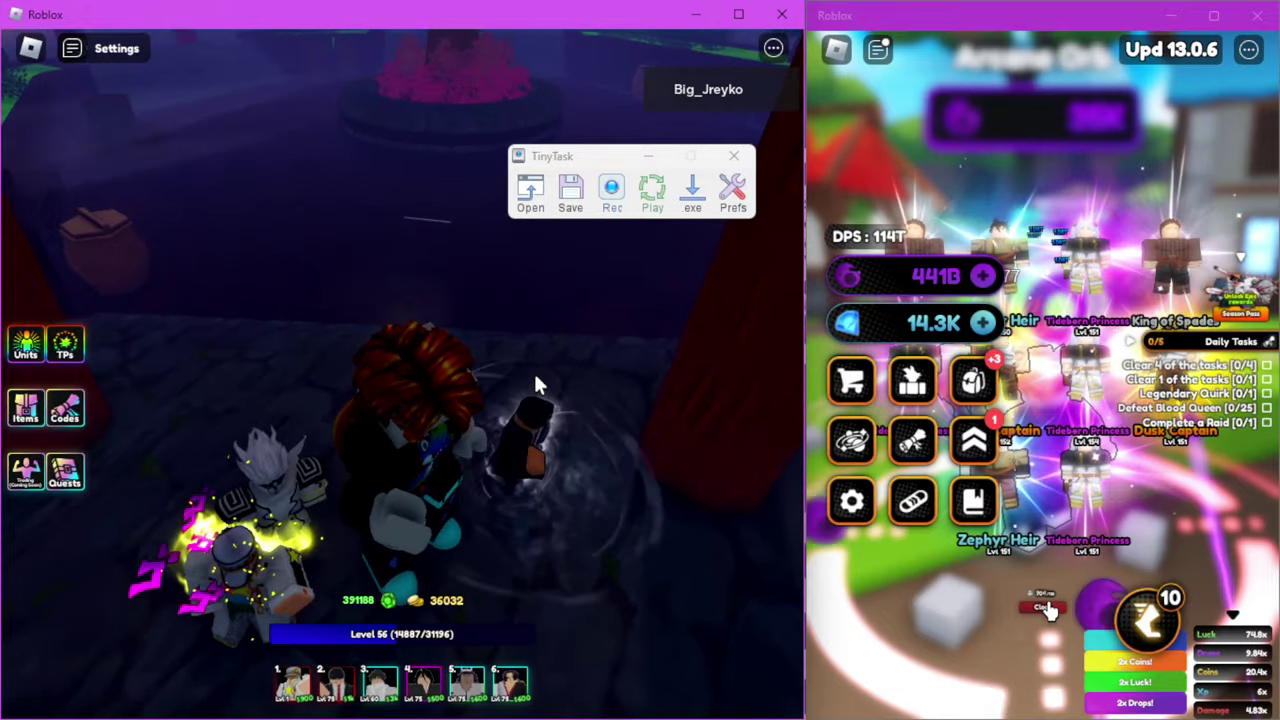
# Walk through town, teleport to the Story area, and enter the story portal.
pyautogui.moveTo(537, 383); pyautogui.dragTo(537, 383)
pyautogui.press('w')
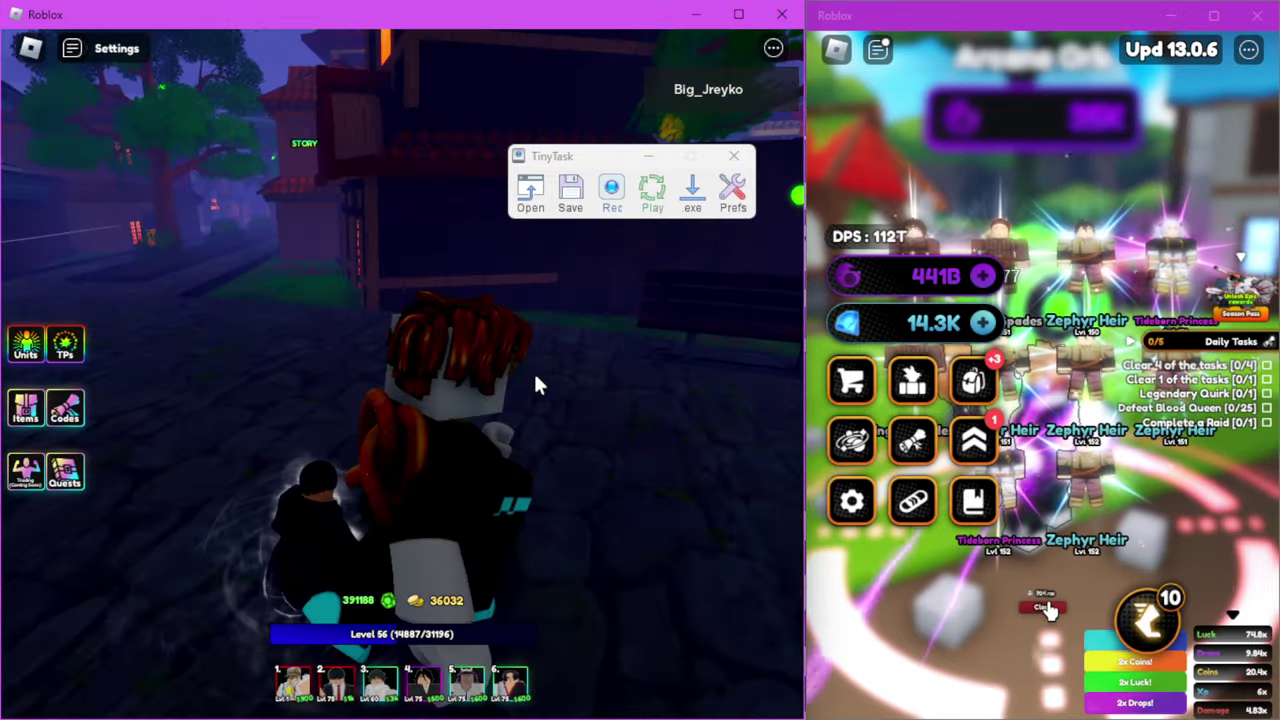
pyautogui.press('w')
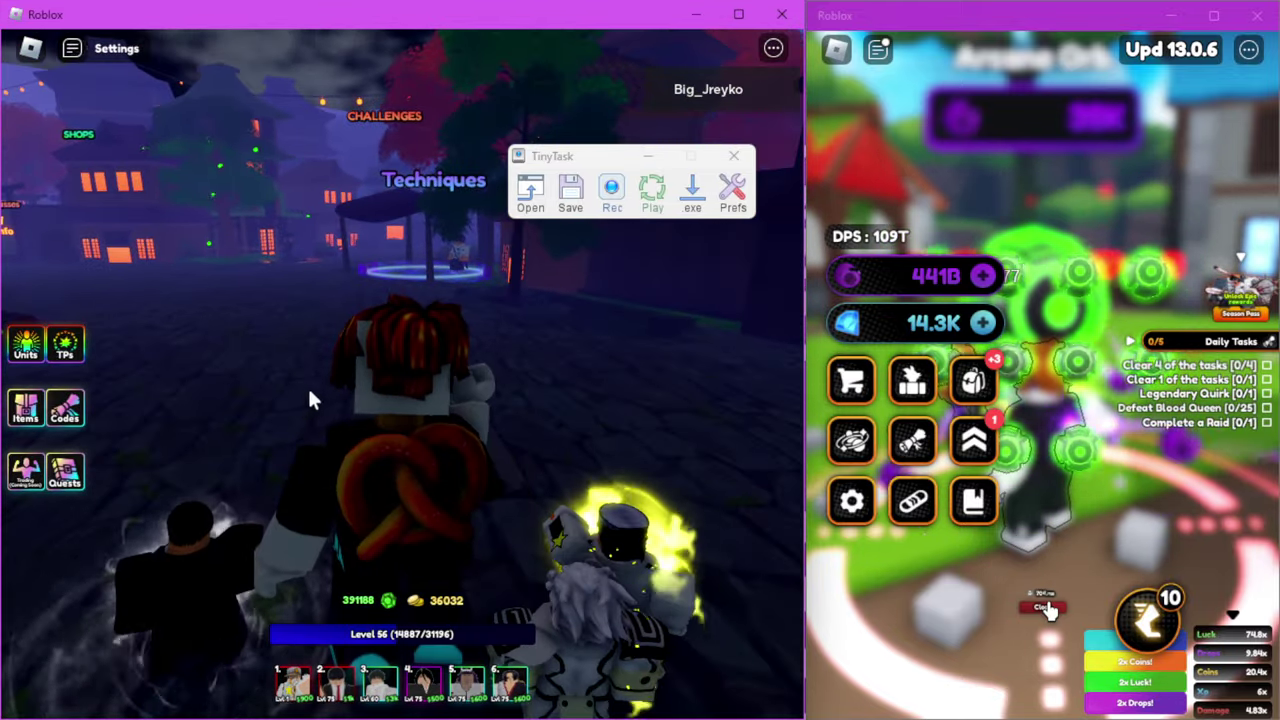
pyautogui.click(65, 348)
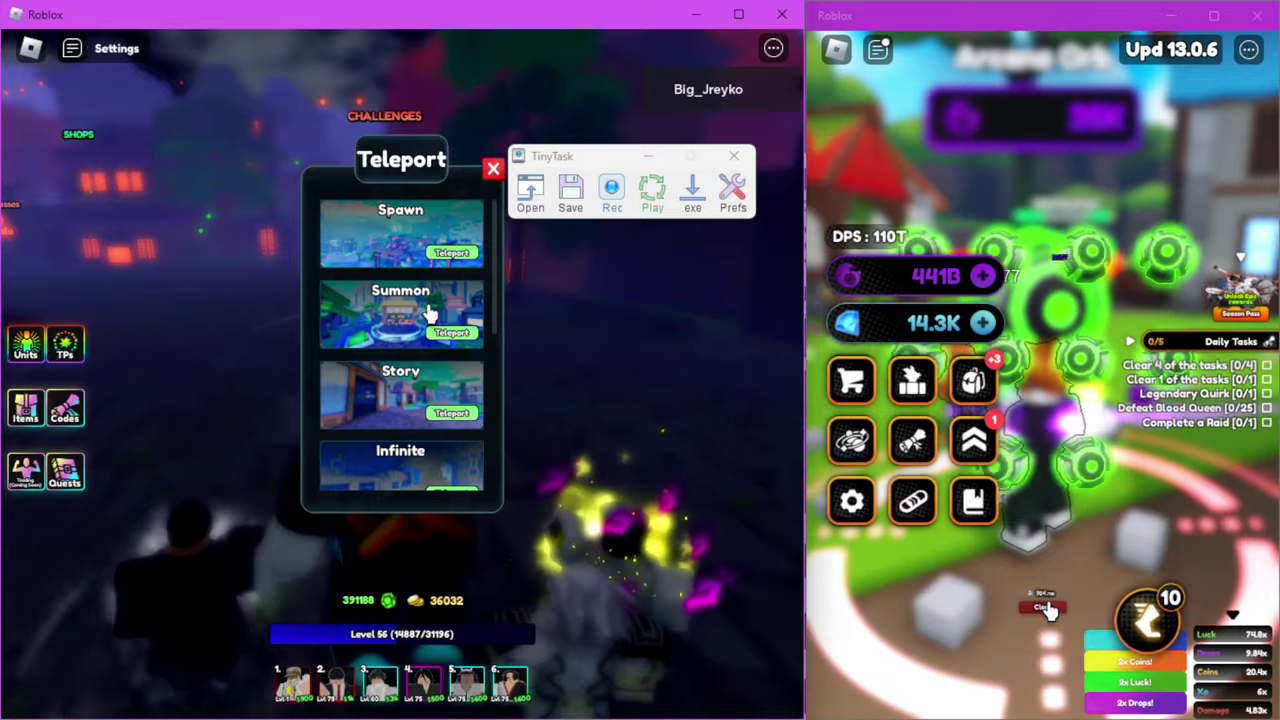
pyautogui.click(453, 413)
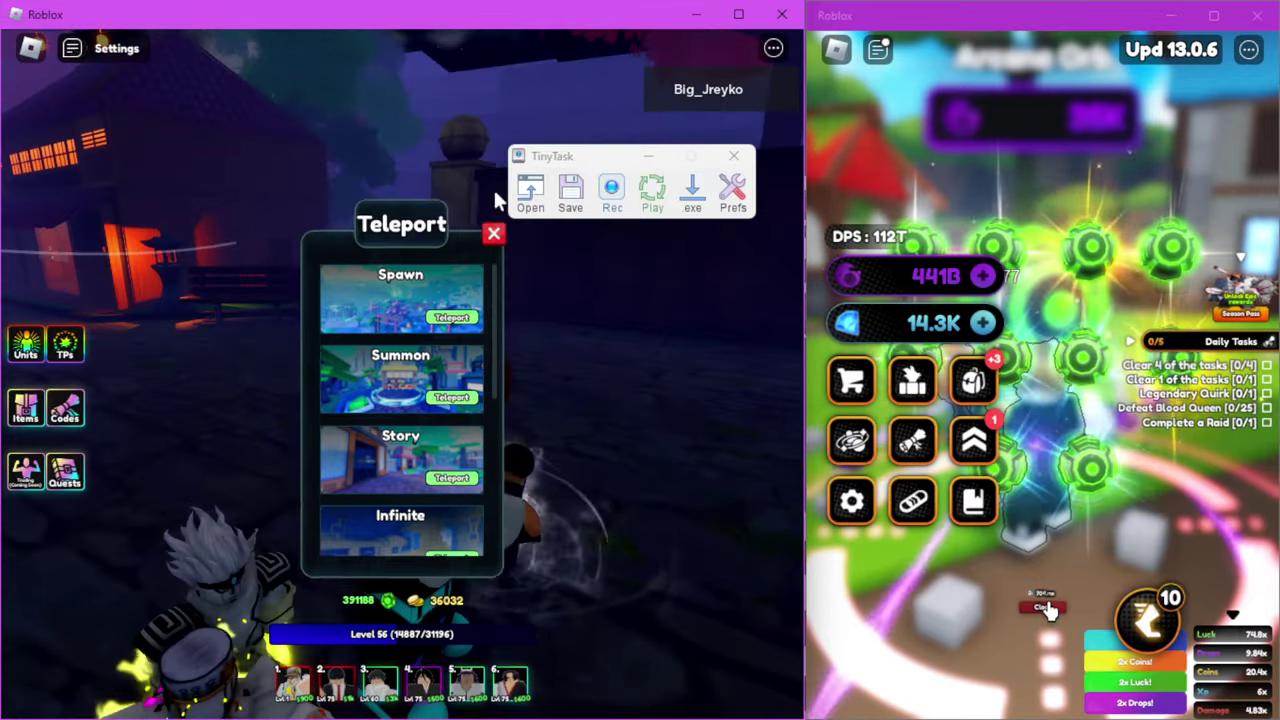
pyautogui.press('w')
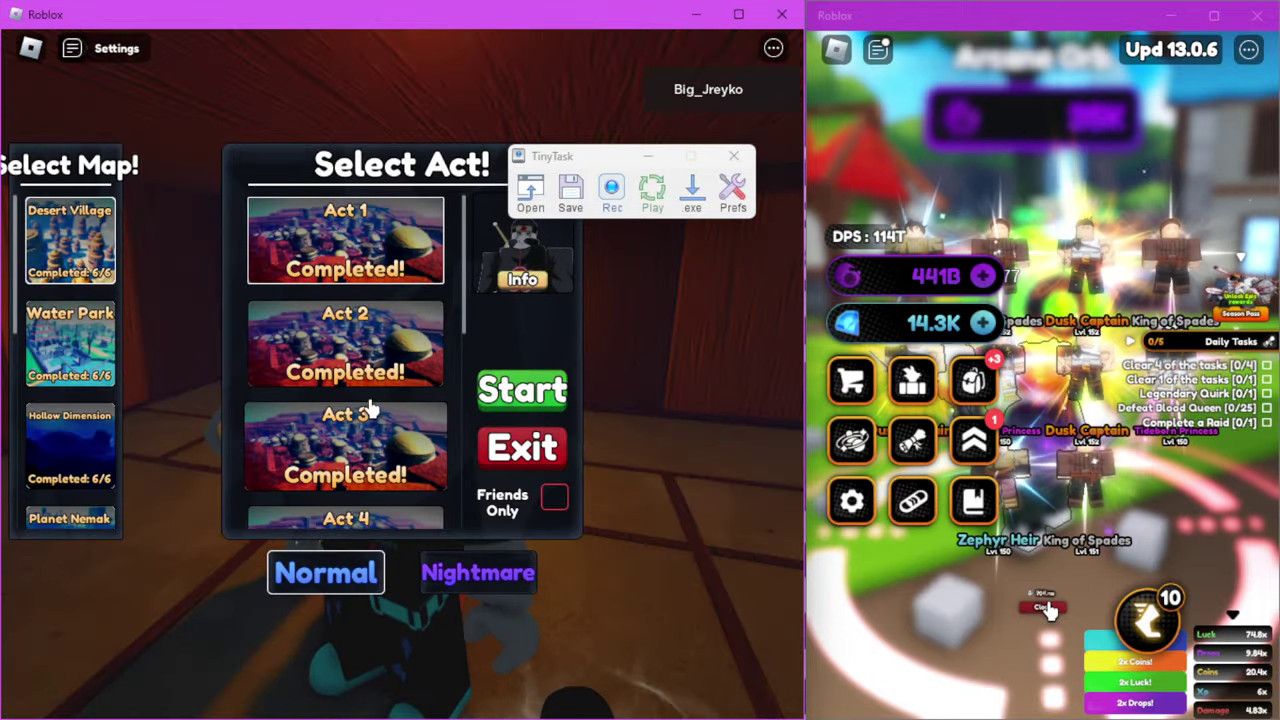
pyautogui.scroll(-5, 370, 410)
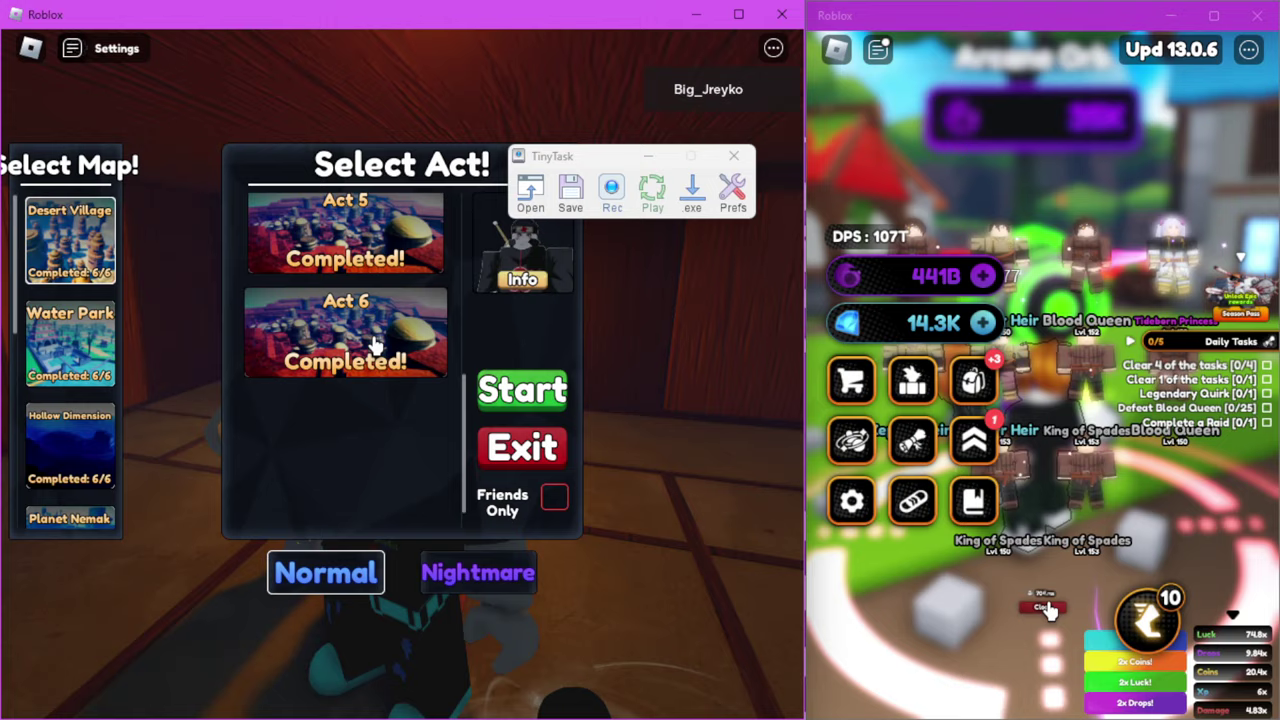
pyautogui.scroll(-5, 32, 435)
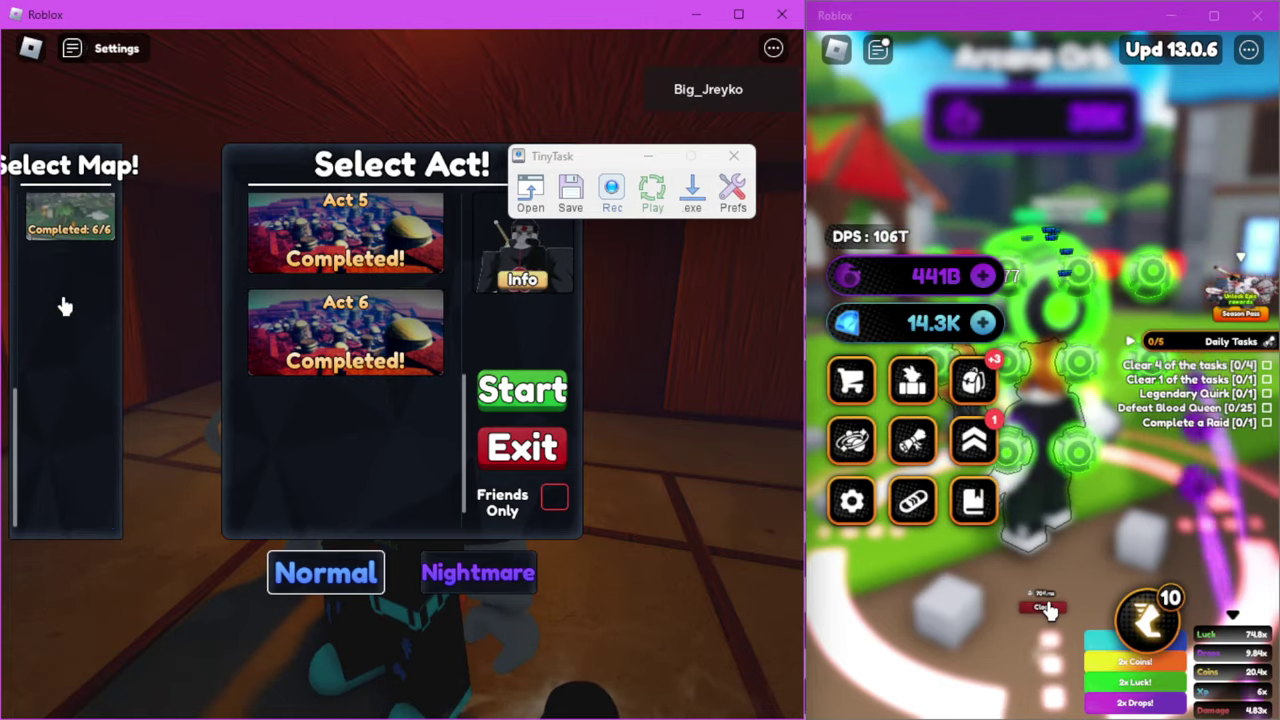
# Pick the last story map, set Nightmare difficulty, and start the Act 6 match.
pyautogui.click(70, 216)
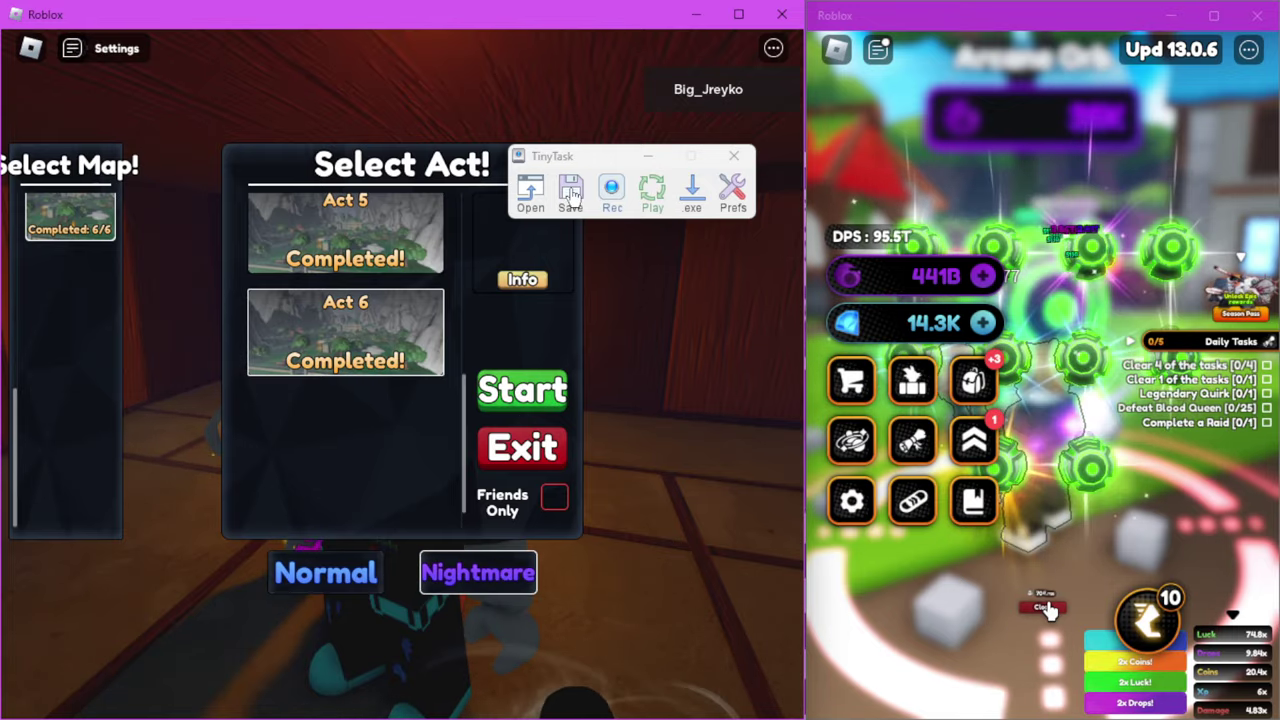
pyautogui.moveTo(585, 160); pyautogui.dragTo(612, 147)
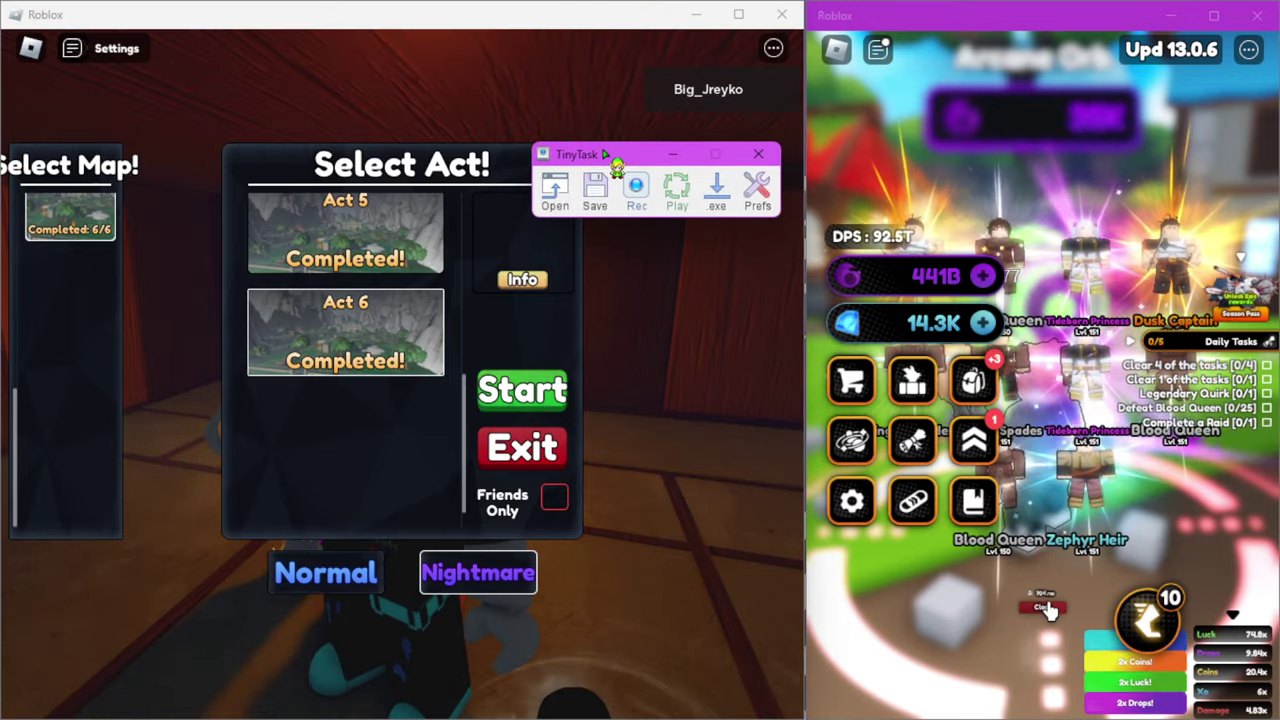
pyautogui.click(505, 590)
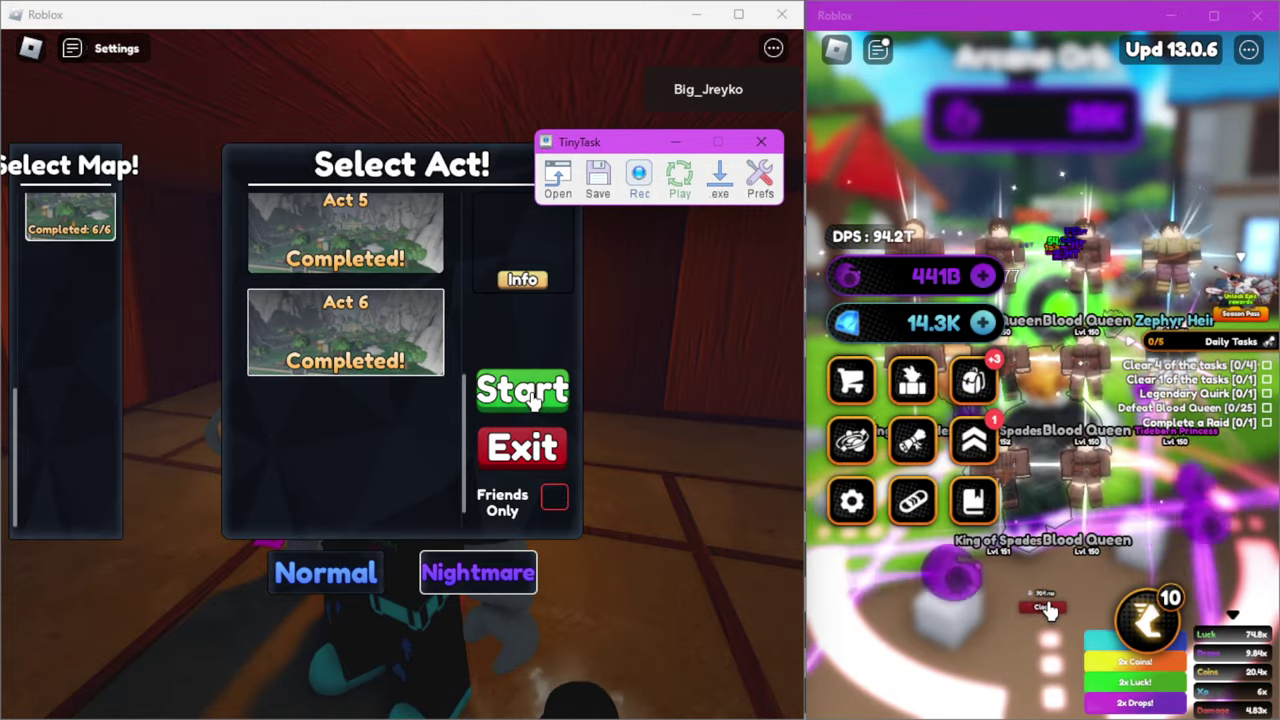
pyautogui.click(517, 398)
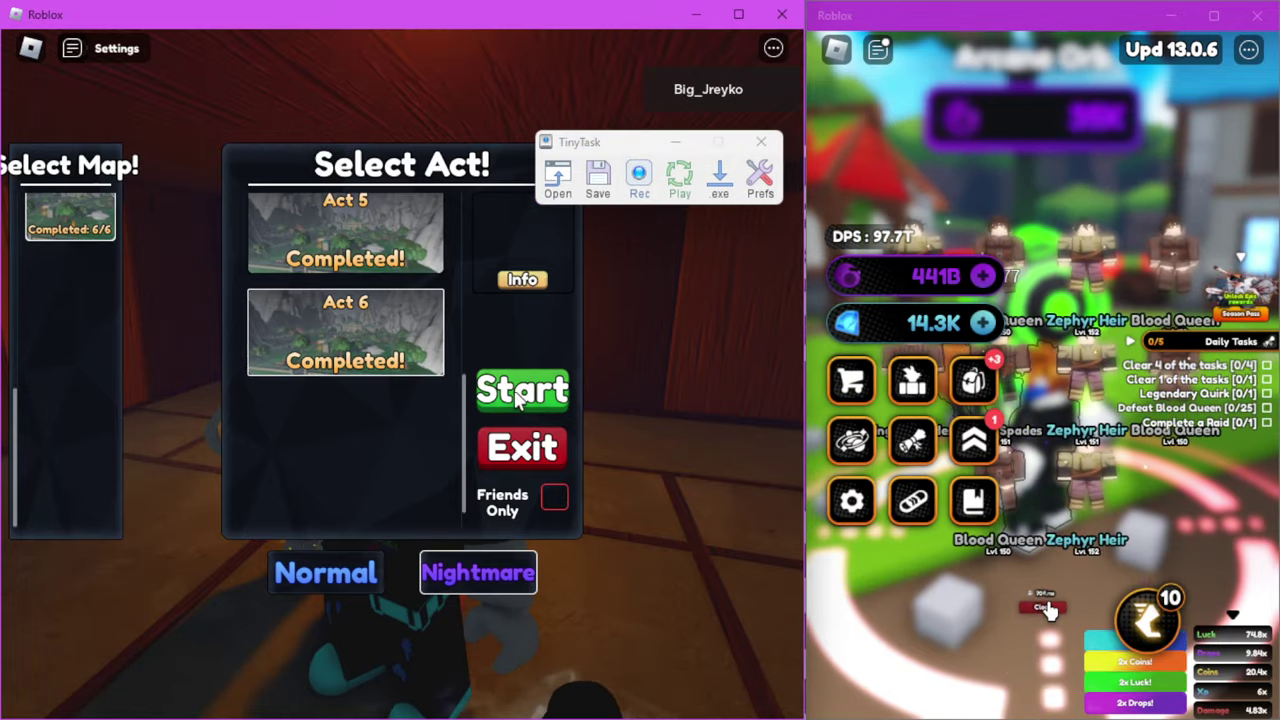
pyautogui.click(517, 393)
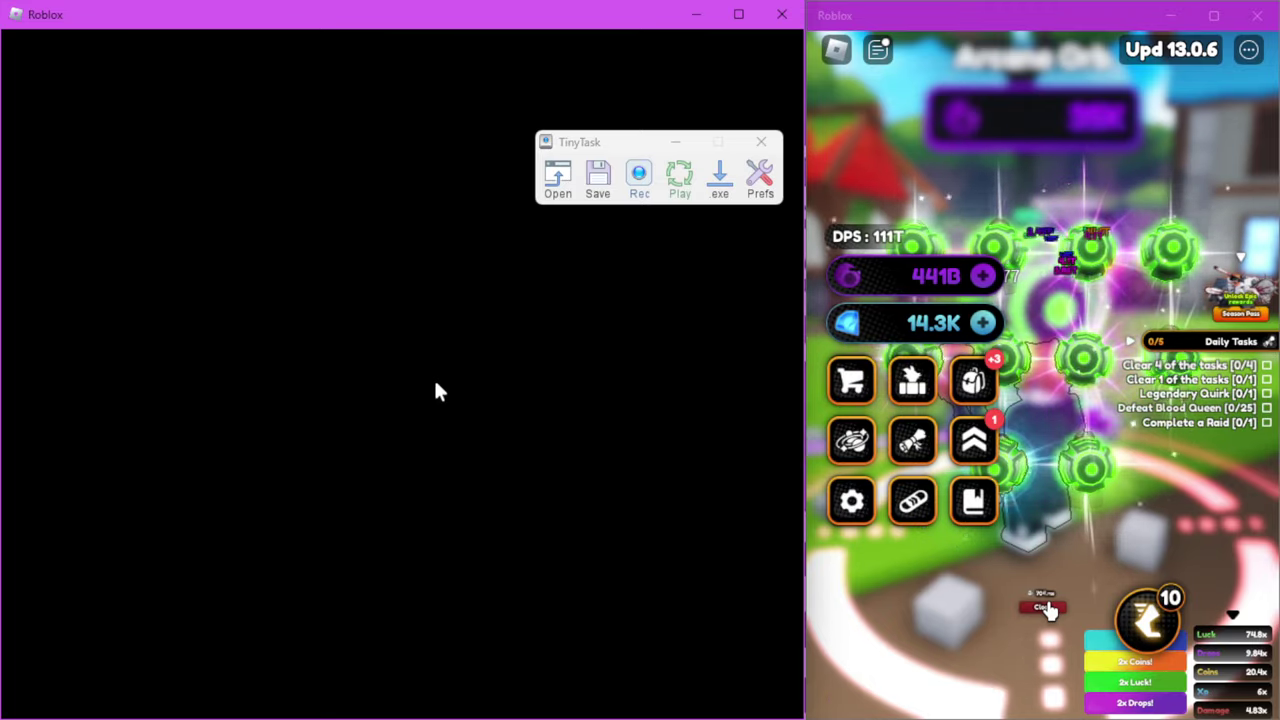
# Start TinyTask macro playback with Ctrl+Shift+Alt+P once the match loads.
pyautogui.hotkey('ctrl', 'shift', 'alt', 'p')
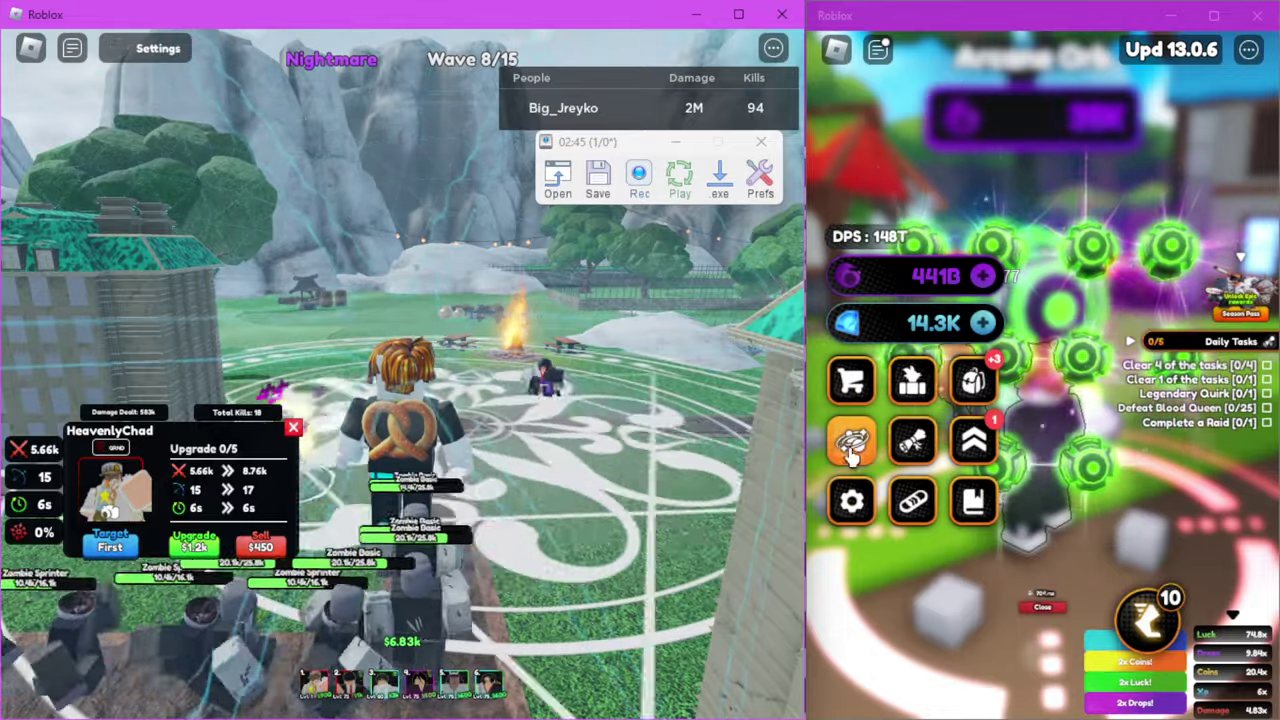
# Upgrade HeavenlyChad twice, bringing it to level 4 of 5.
pyautogui.click(193, 548)
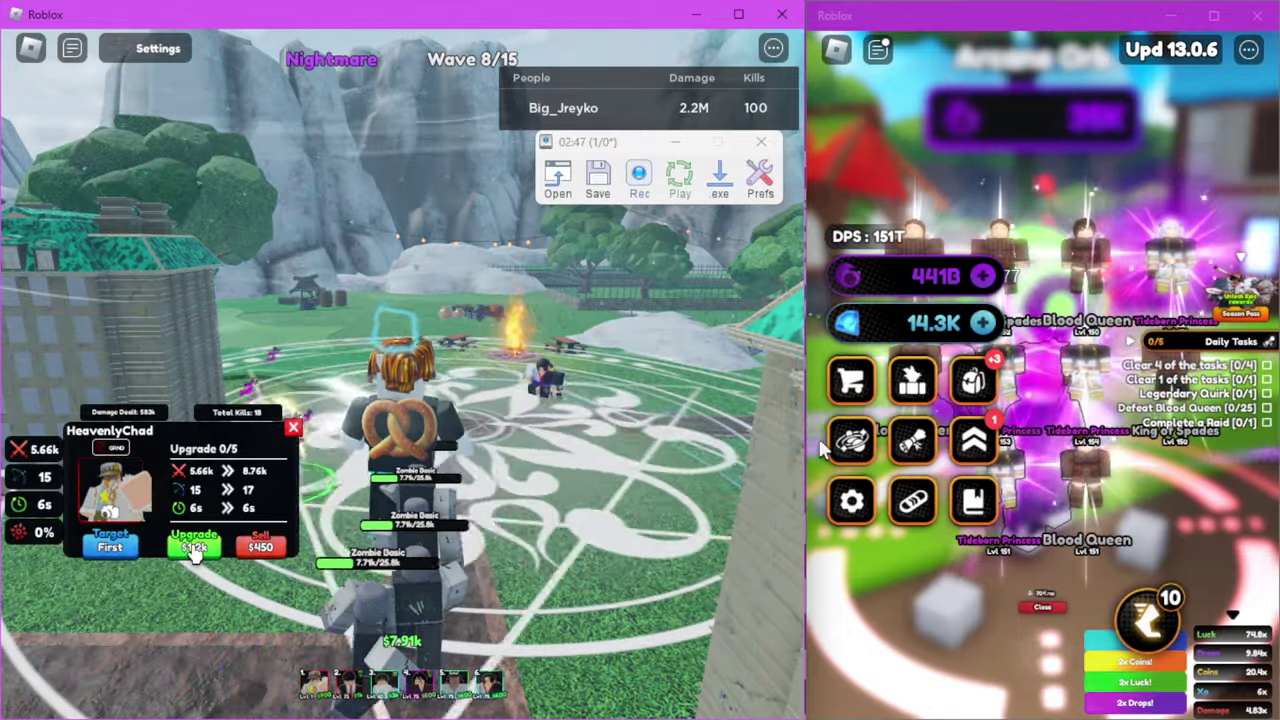
pyautogui.click(193, 548)
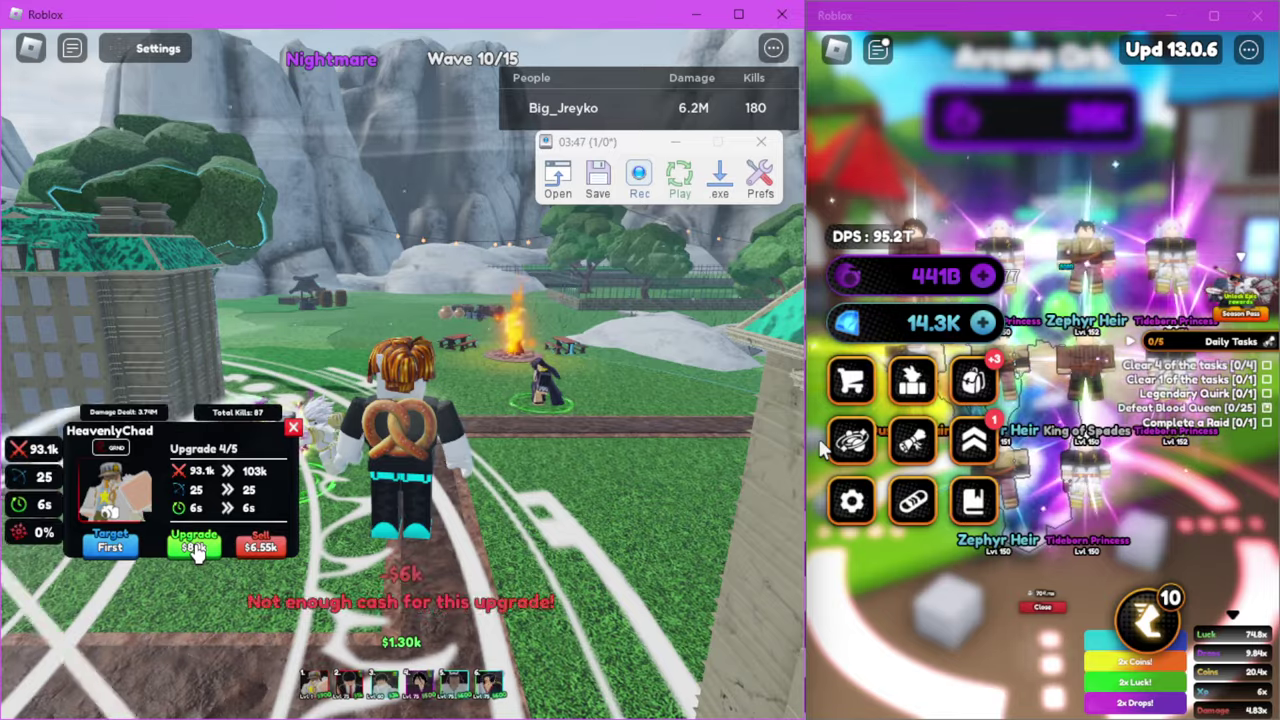
# Try another HeavenlyChad upgrade, close its details, and show its stats and owner info.
pyautogui.click(197, 550)
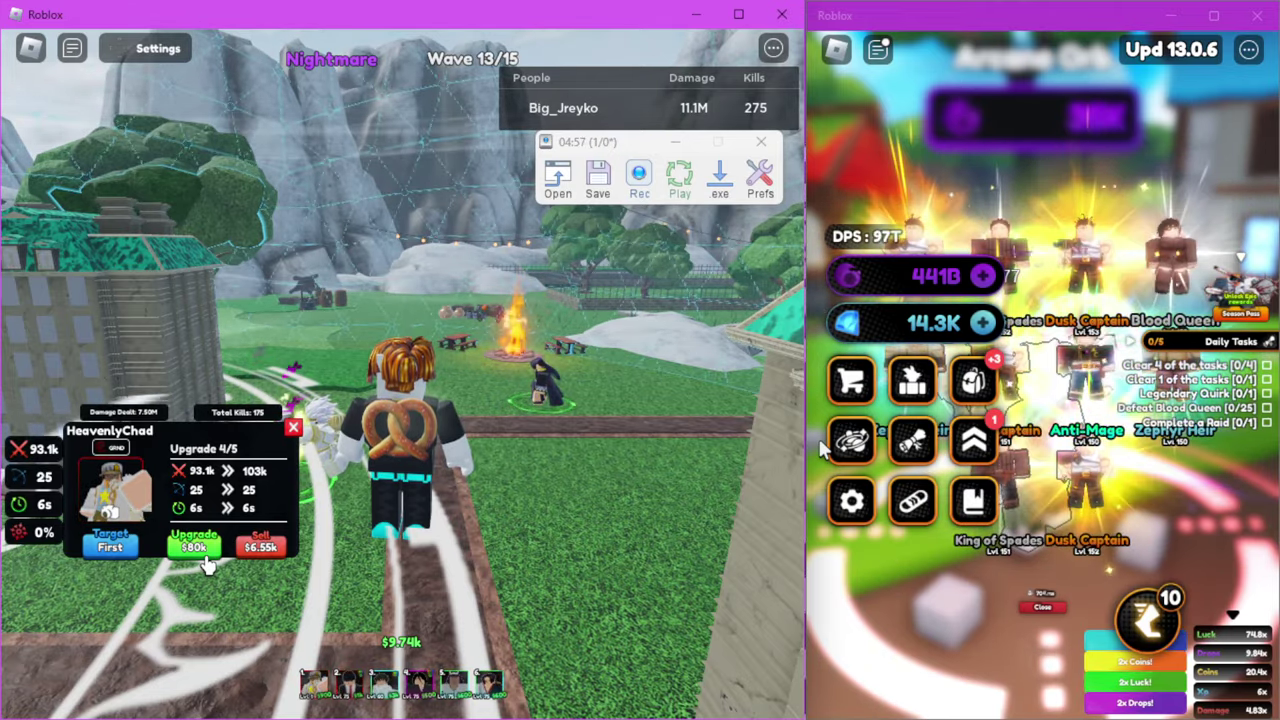
pyautogui.click(155, 48)
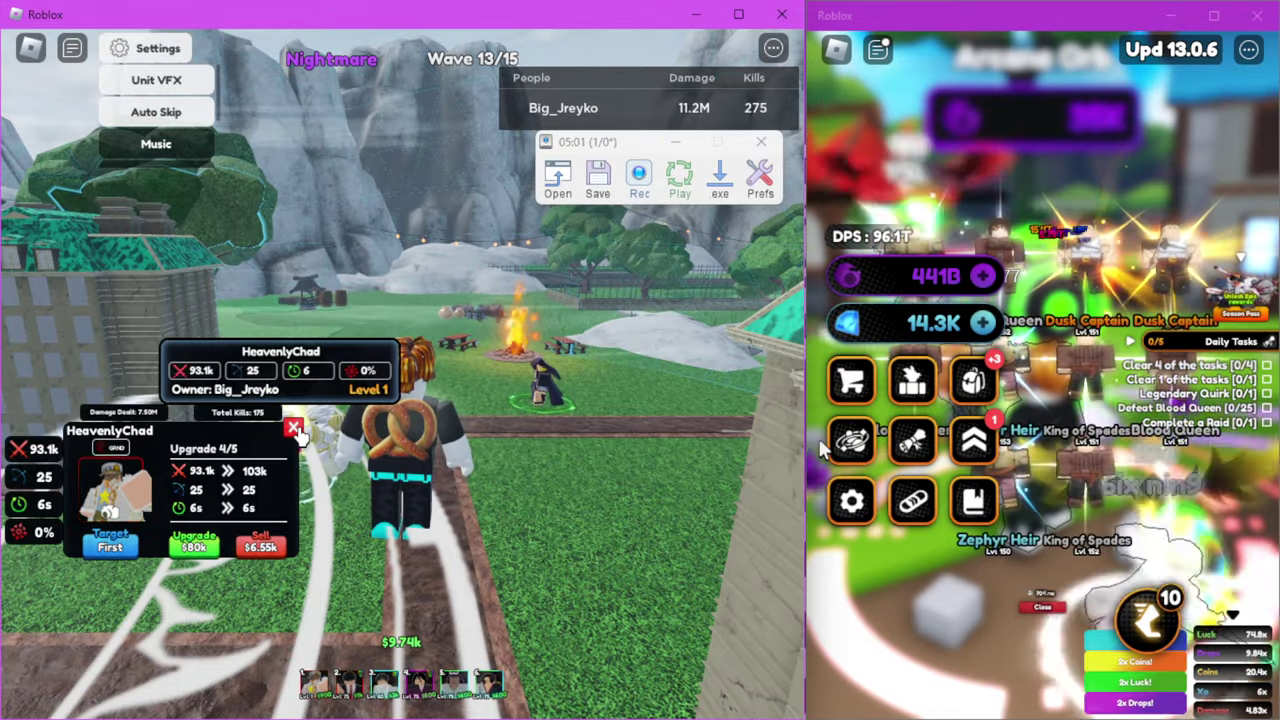
pyautogui.click(295, 432)
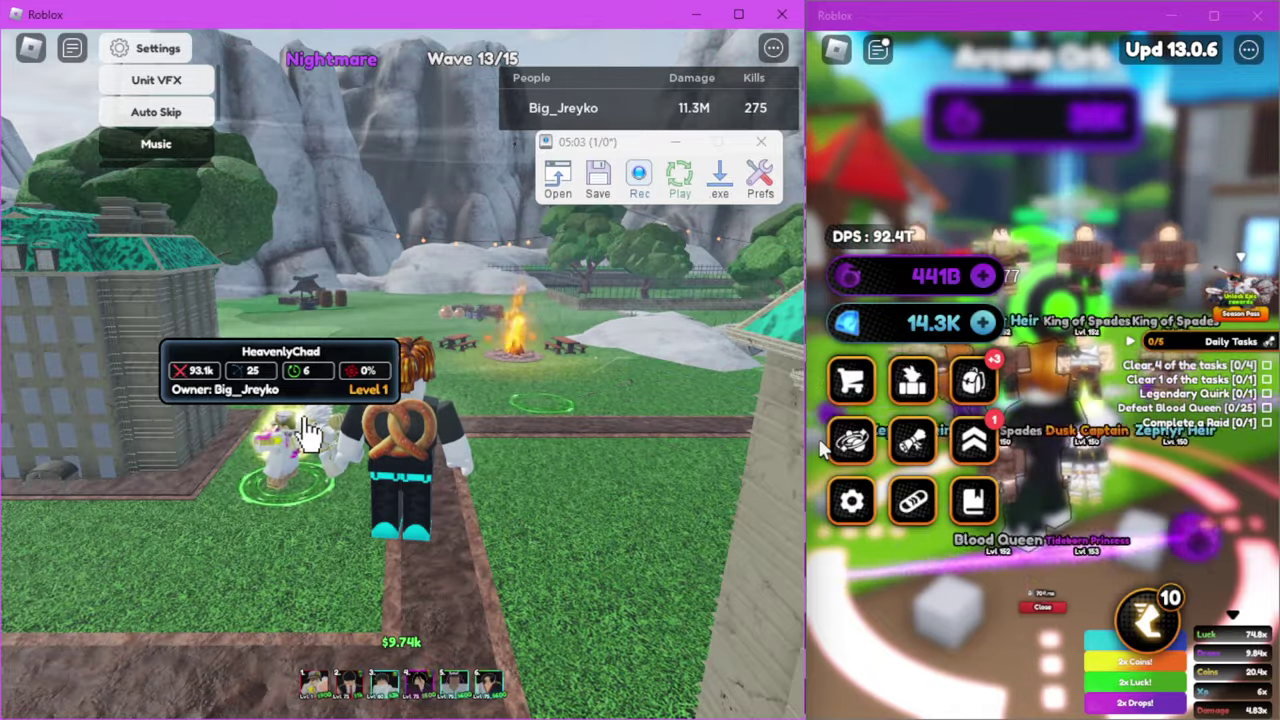
pyautogui.moveTo(310, 440); pyautogui.dragTo(337, 447)
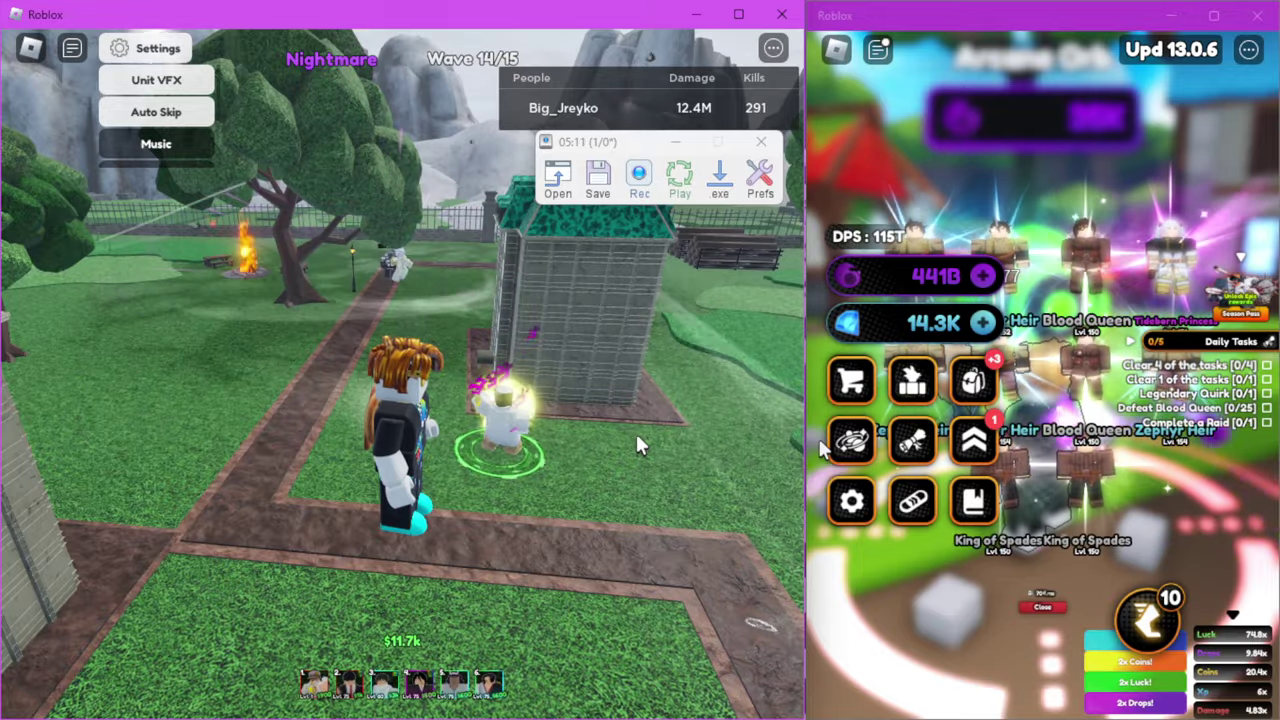
pyautogui.click(608, 406)
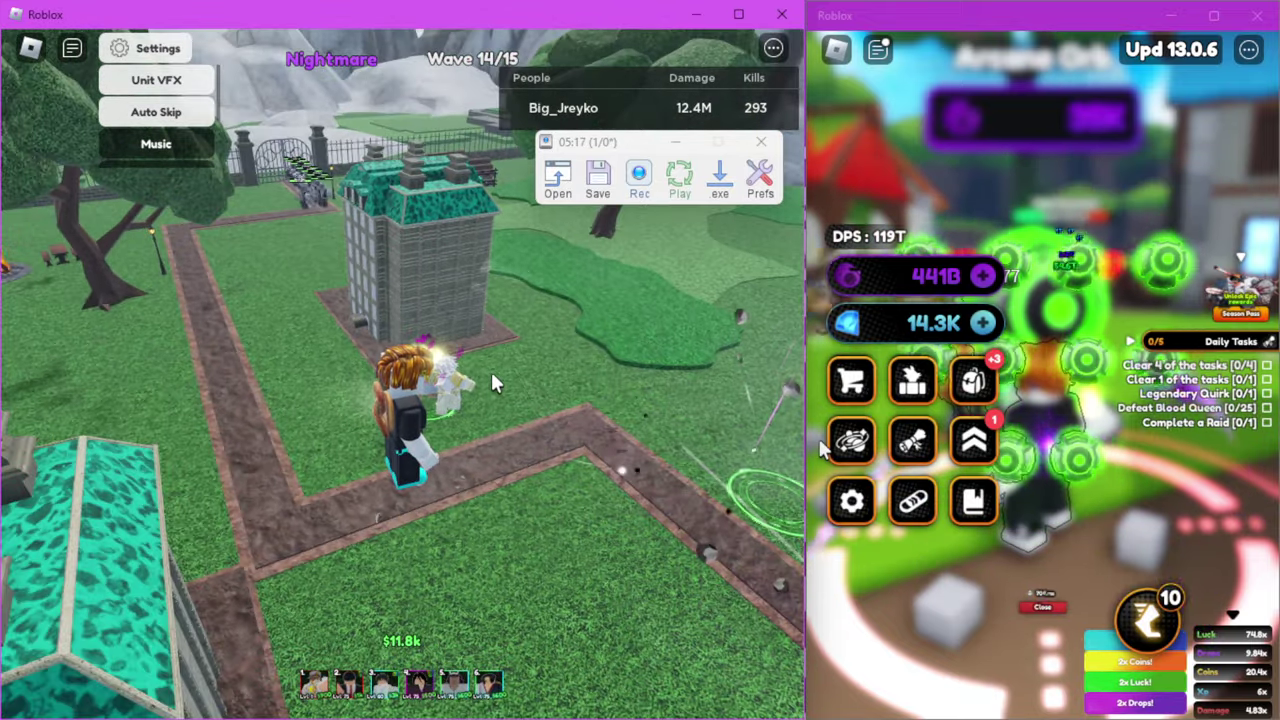
pyautogui.click(455, 360)
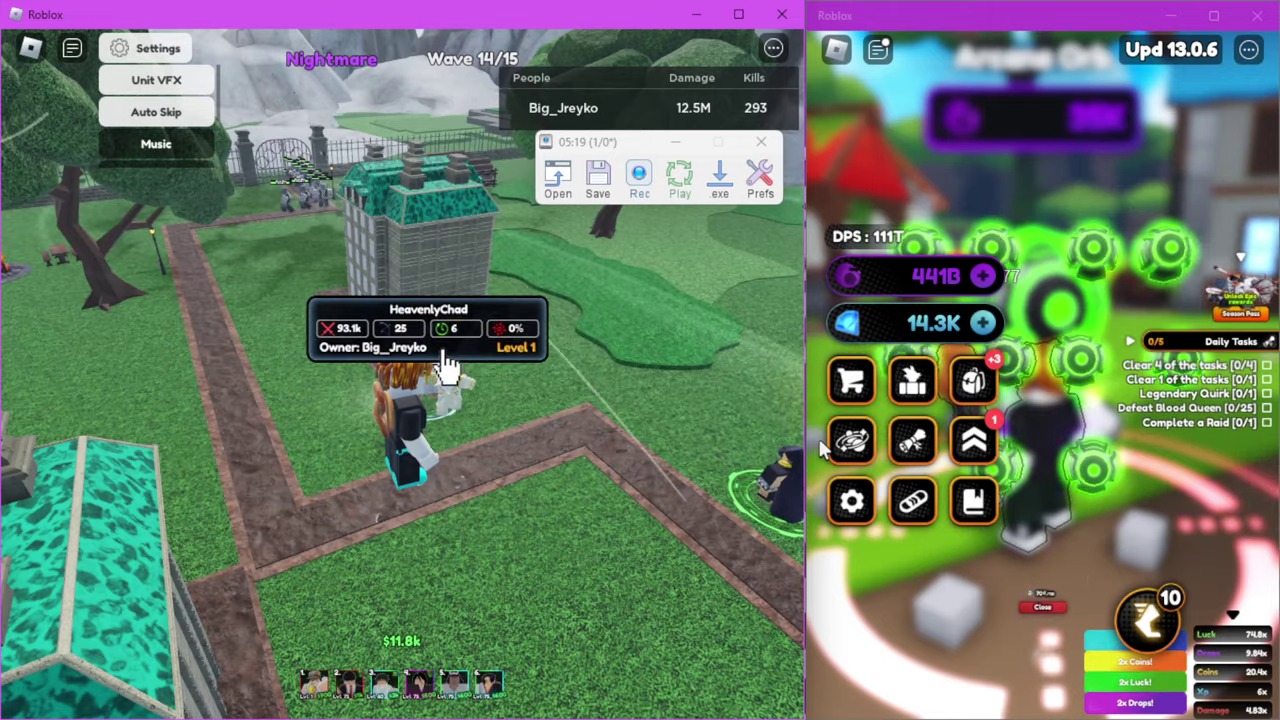
pyautogui.click(490, 387)
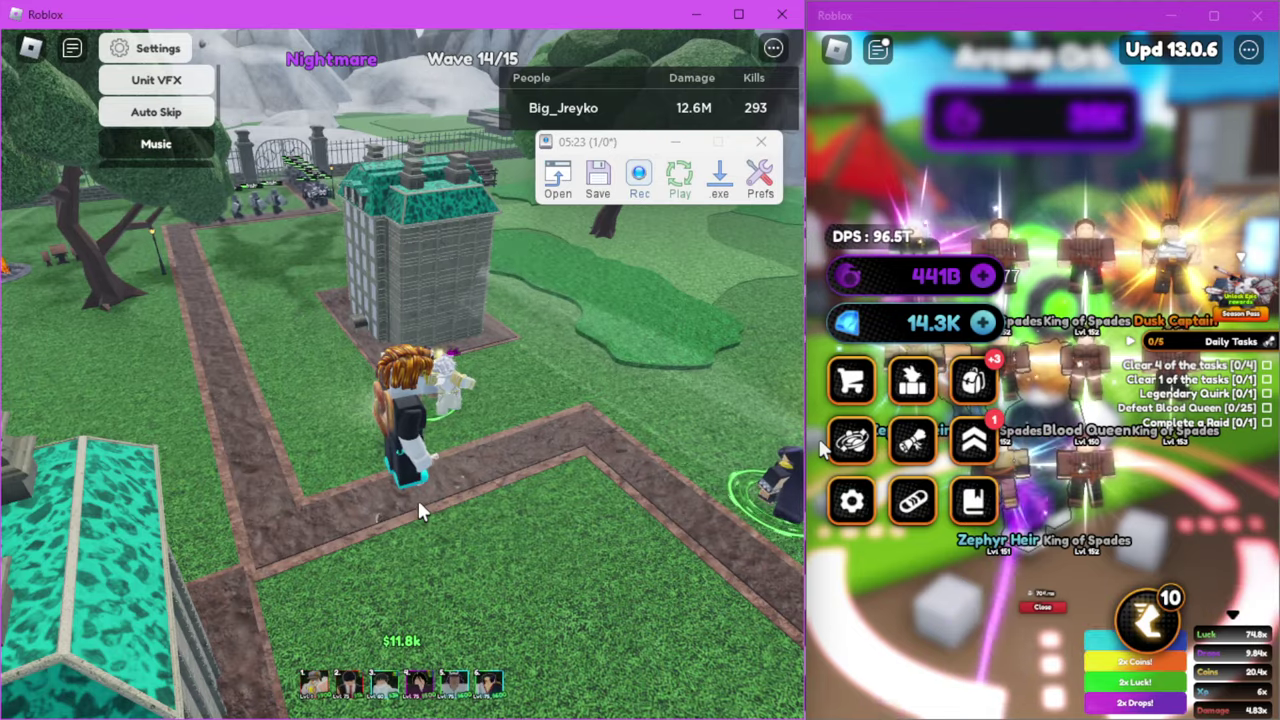
pyautogui.click(441, 440)
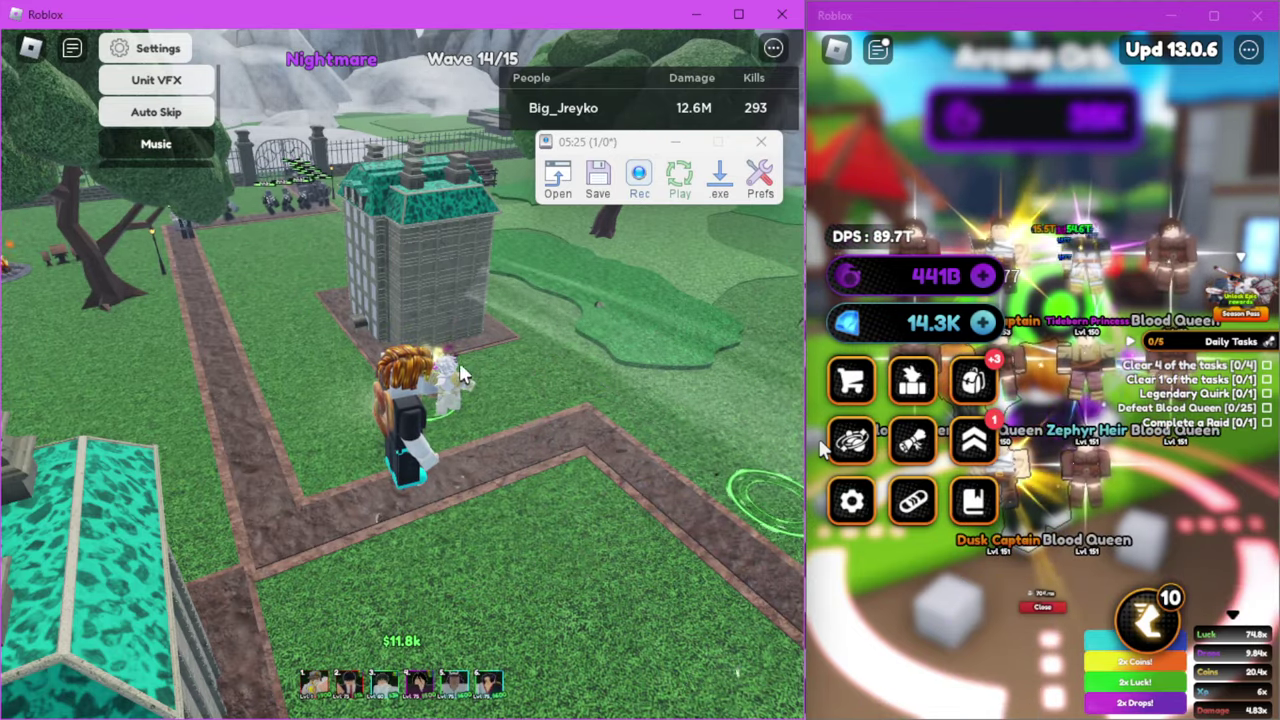
pyautogui.moveTo(430, 400); pyautogui.dragTo(667, 252)
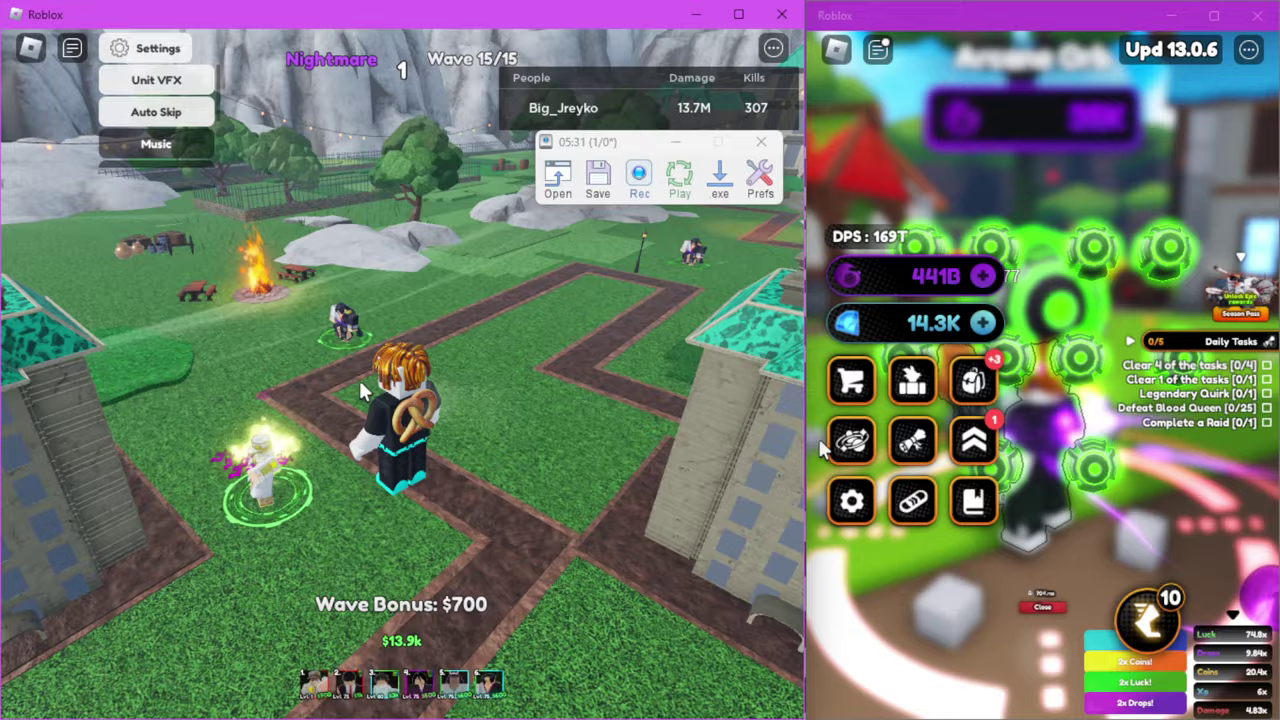
pyautogui.moveTo(363, 390); pyautogui.dragTo(432, 430)
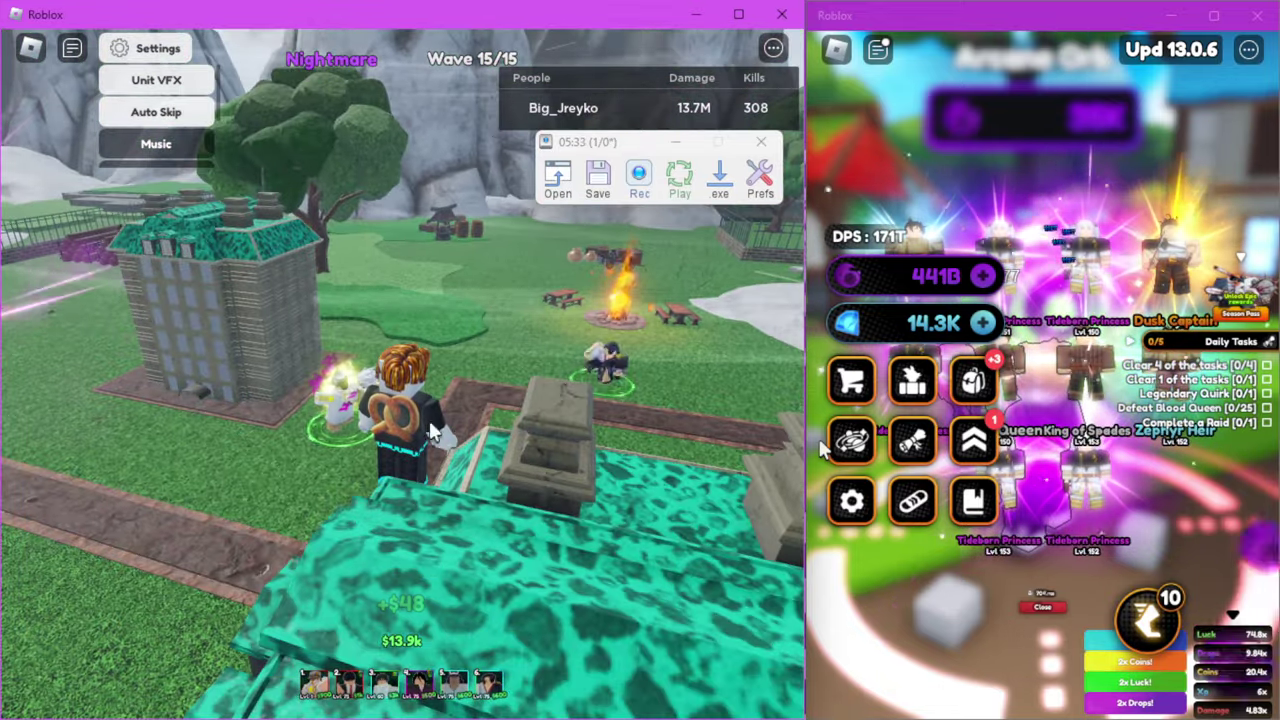
pyautogui.moveTo(390, 458); pyautogui.dragTo(377, 437)
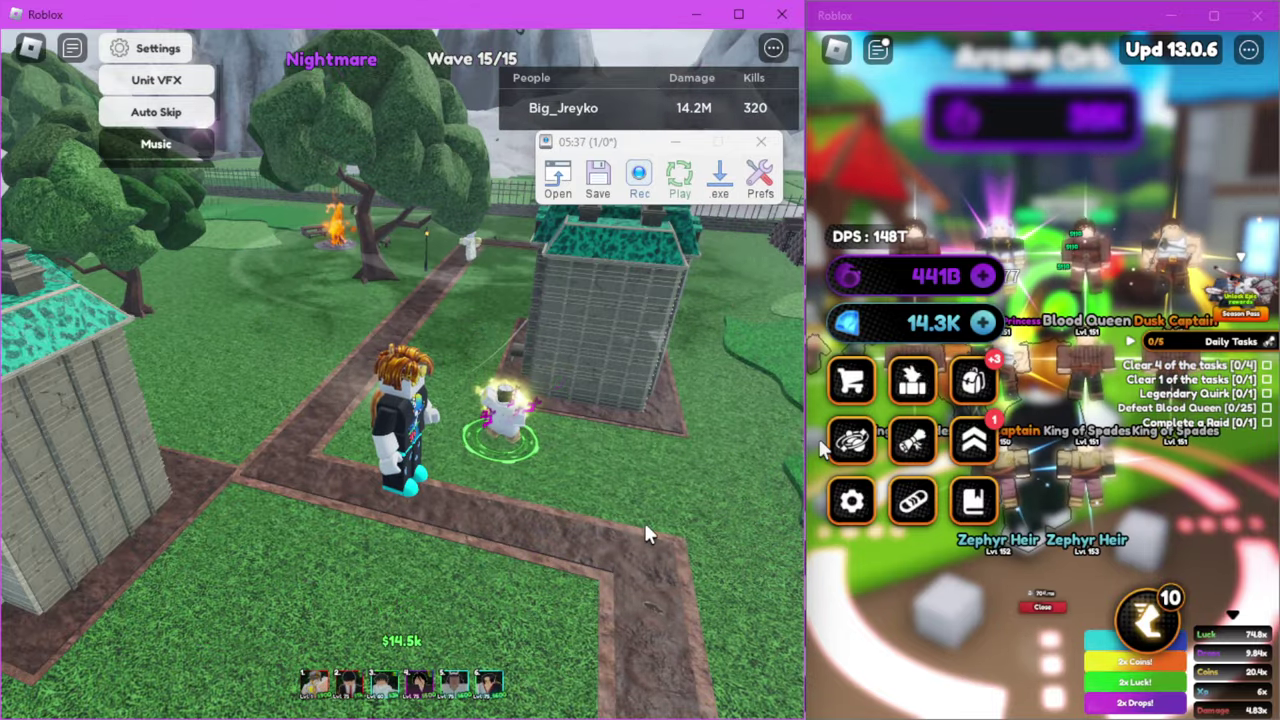
pyautogui.moveTo(426, 343); pyautogui.dragTo(428, 338)
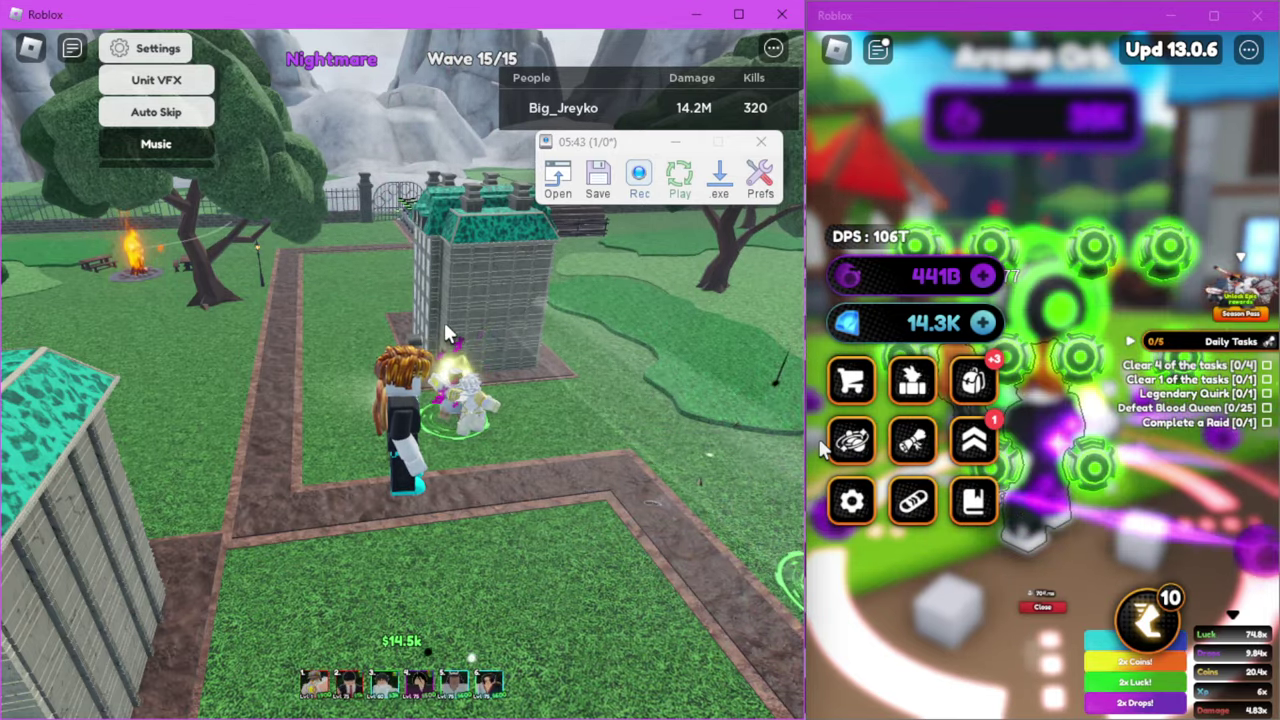
pyautogui.moveTo(387, 292); pyautogui.dragTo(390, 305)
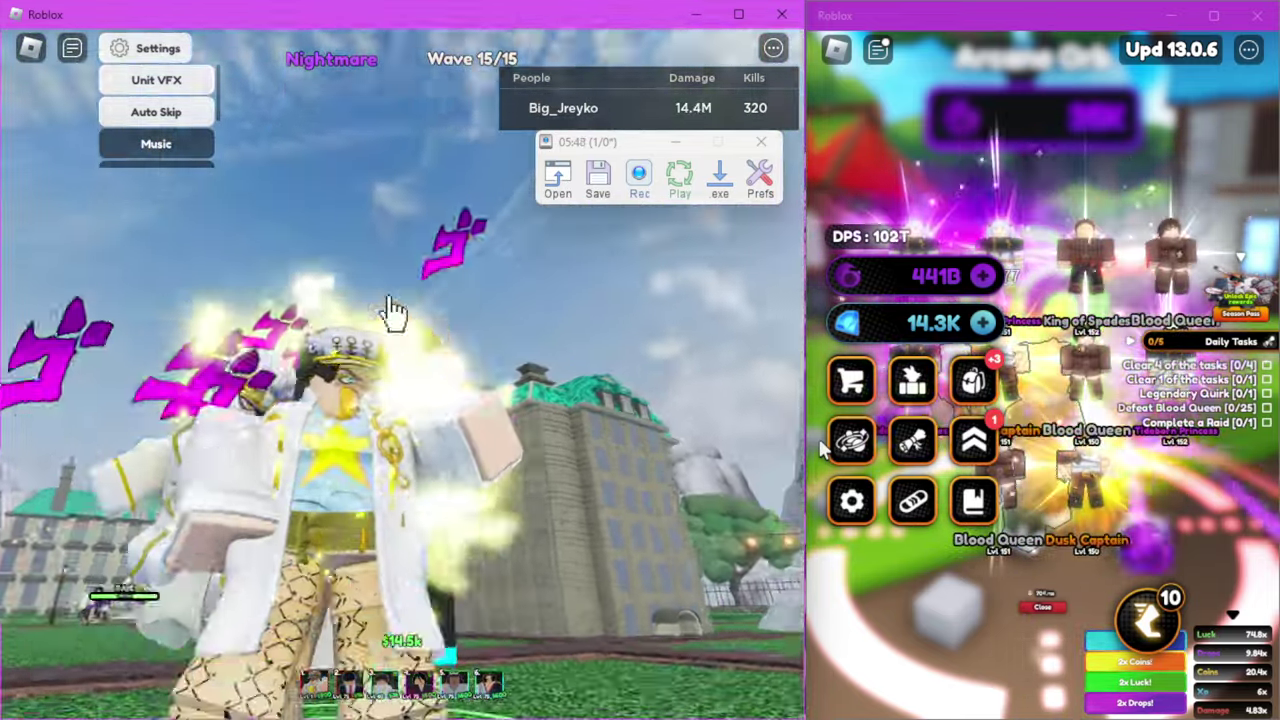
pyautogui.moveTo(250, 560)
pyautogui.click(390, 305)
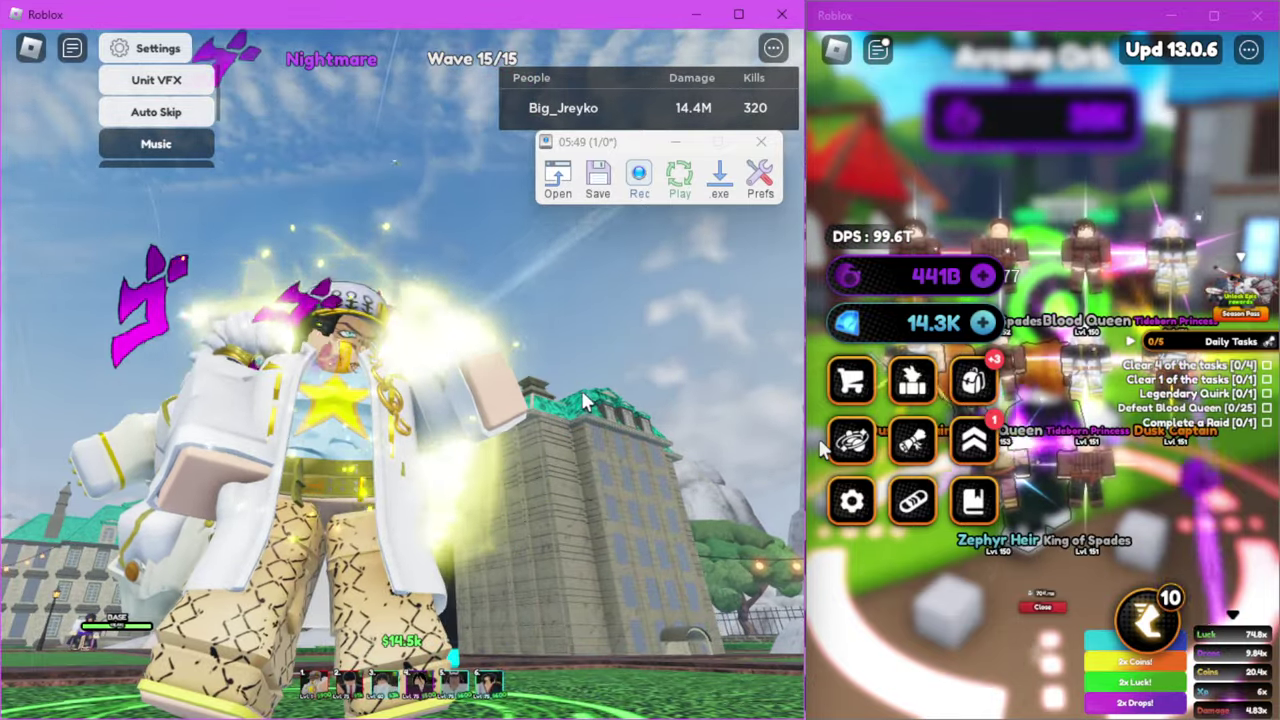
pyautogui.moveTo(395, 310); pyautogui.dragTo(183, 575)
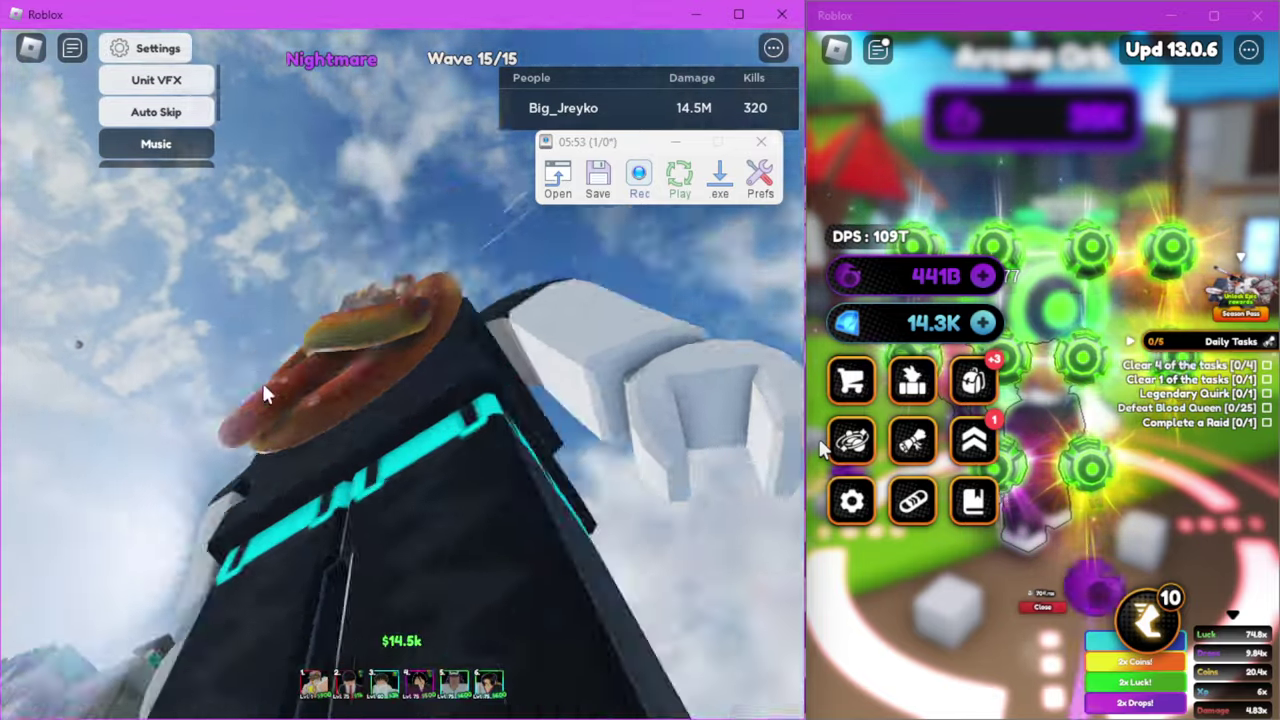
pyautogui.scroll(-5, 262, 383)
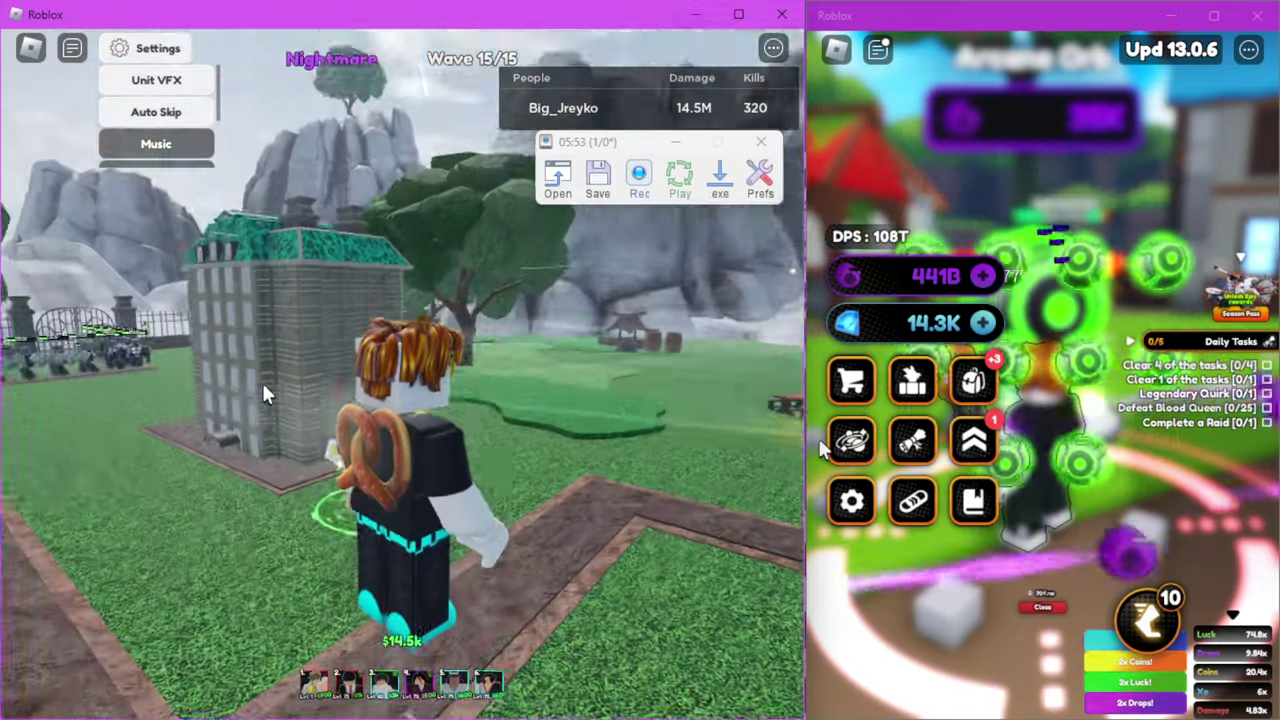
pyautogui.scroll(5, 261, 380)
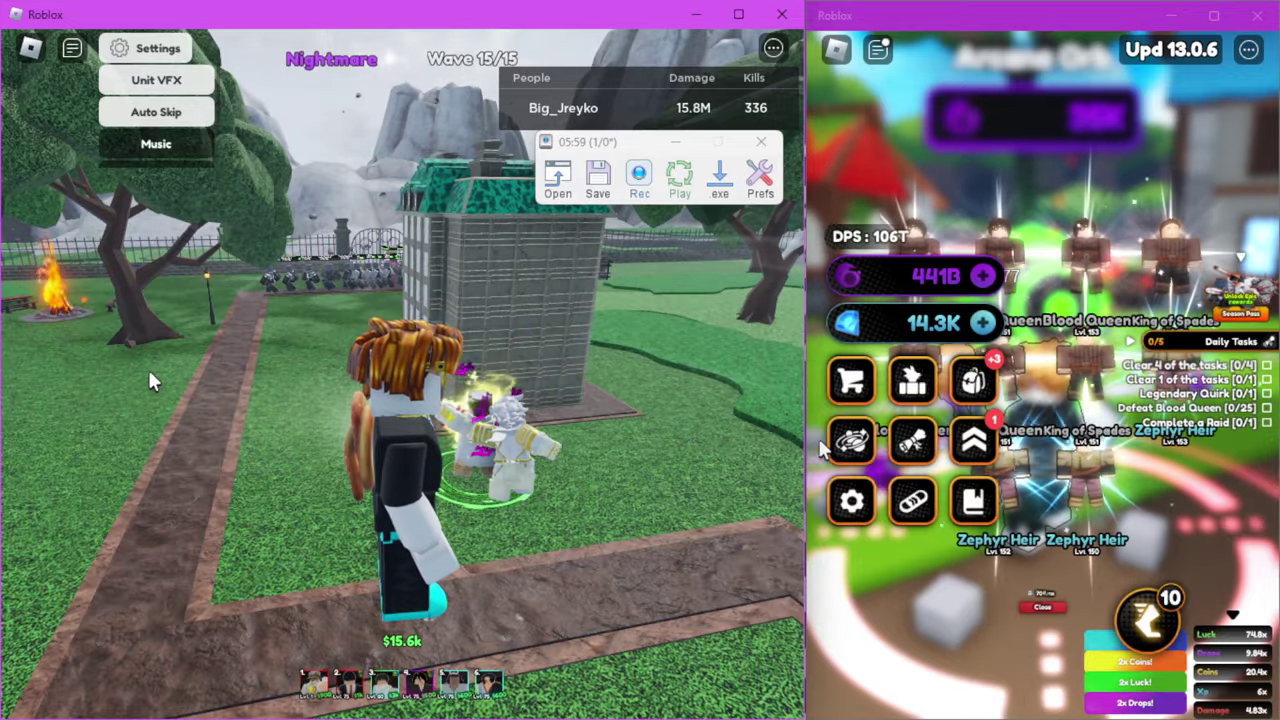
pyautogui.press('Left')
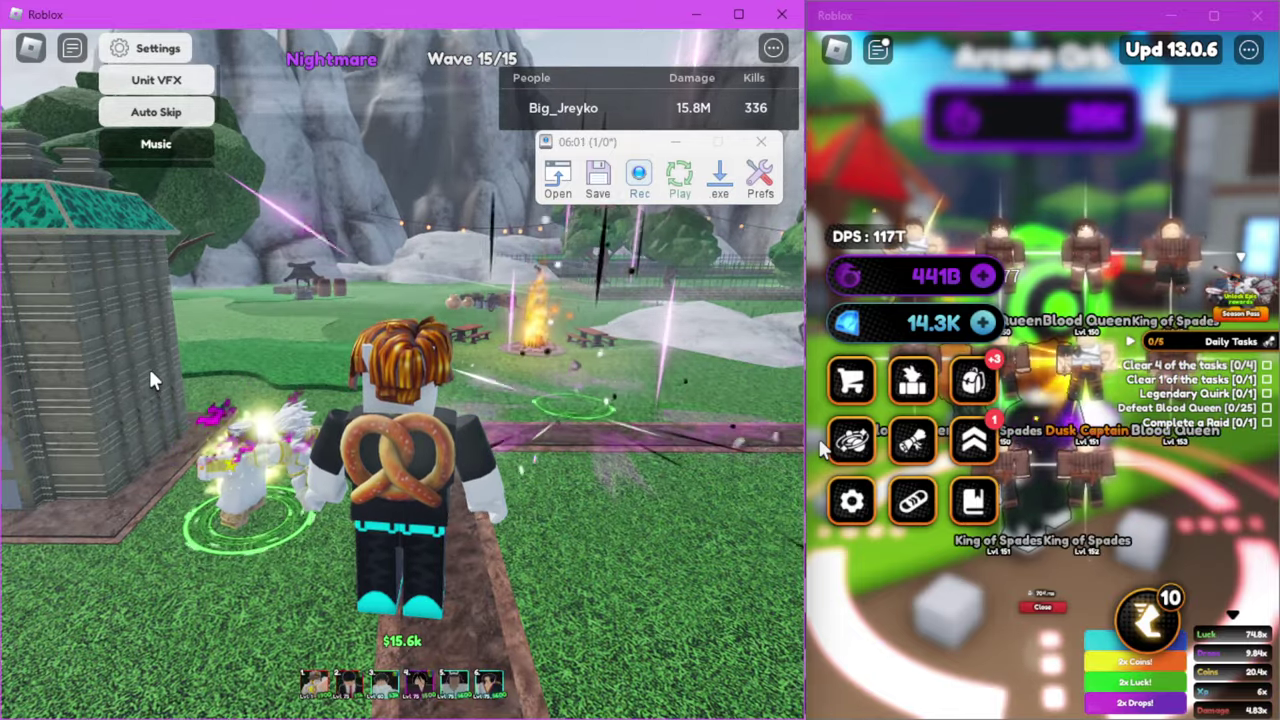
pyautogui.press('Left')
pyautogui.press('Left')
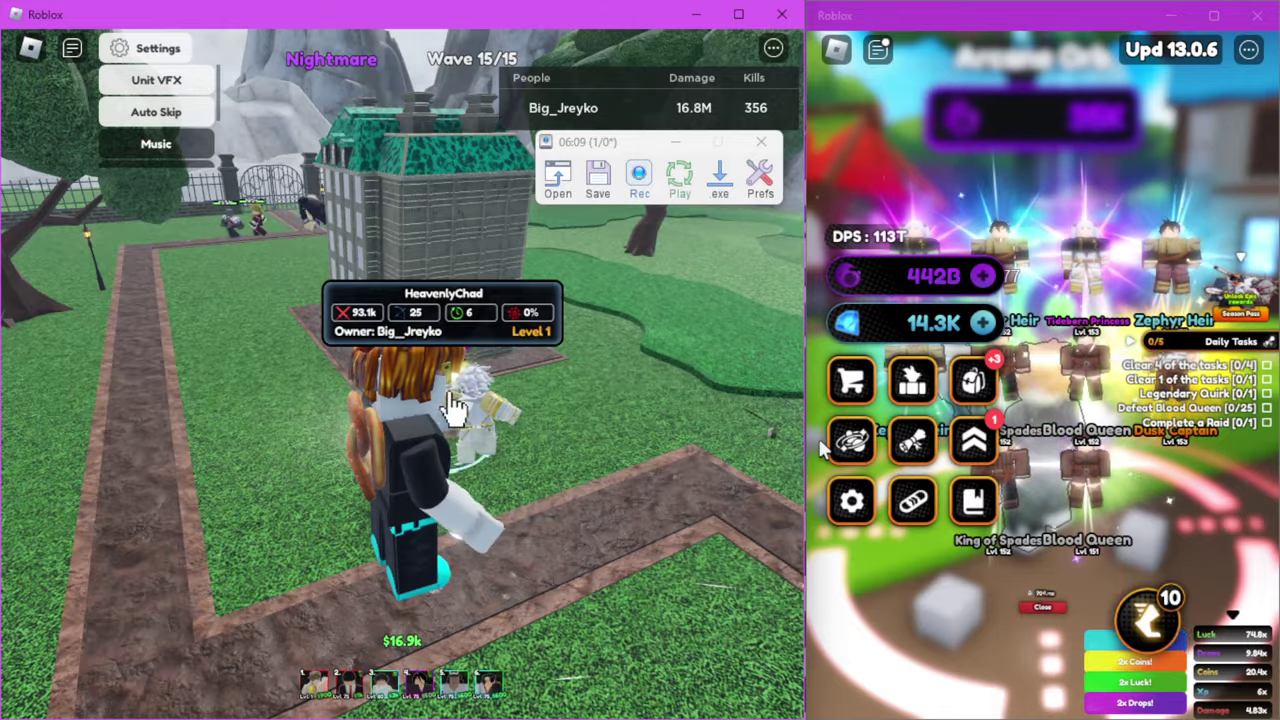
# Open HeavenlyChad's upgrade details and rotate the view behind the character.
pyautogui.click(452, 412)
pyautogui.scroll(-5, 400, 400)
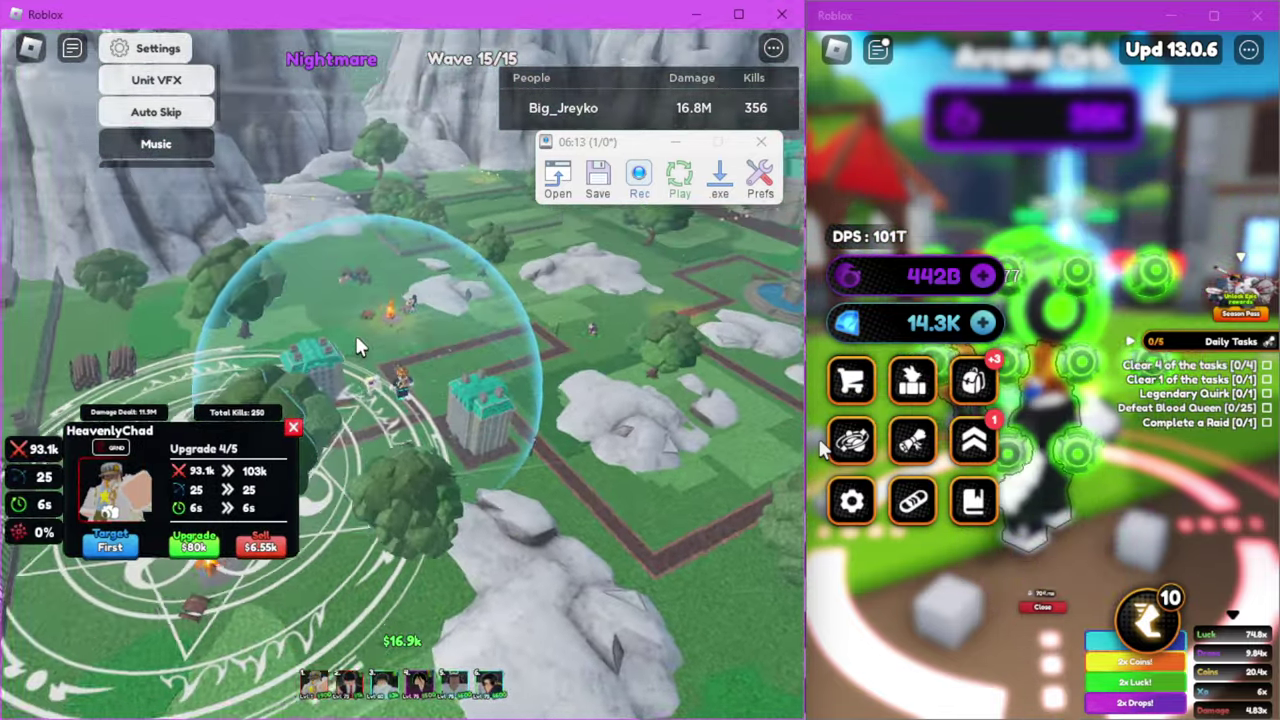
pyautogui.scroll(8, 354, 340)
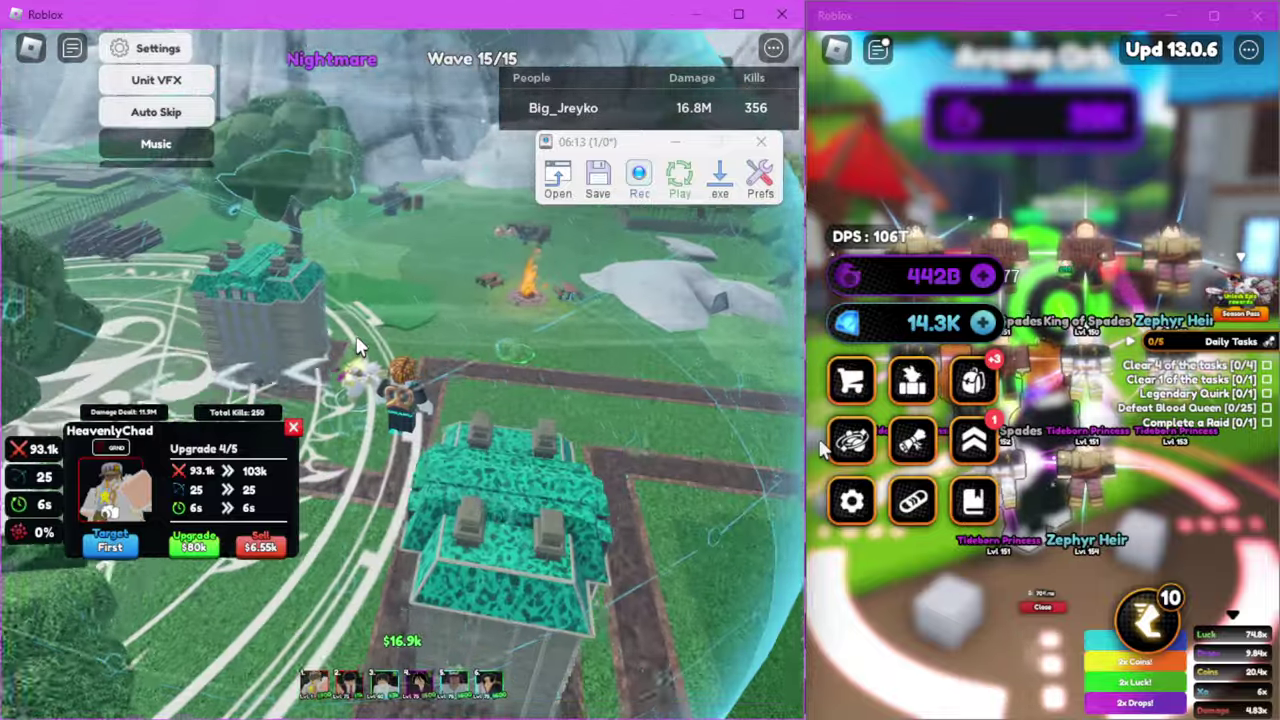
pyautogui.press('Right')
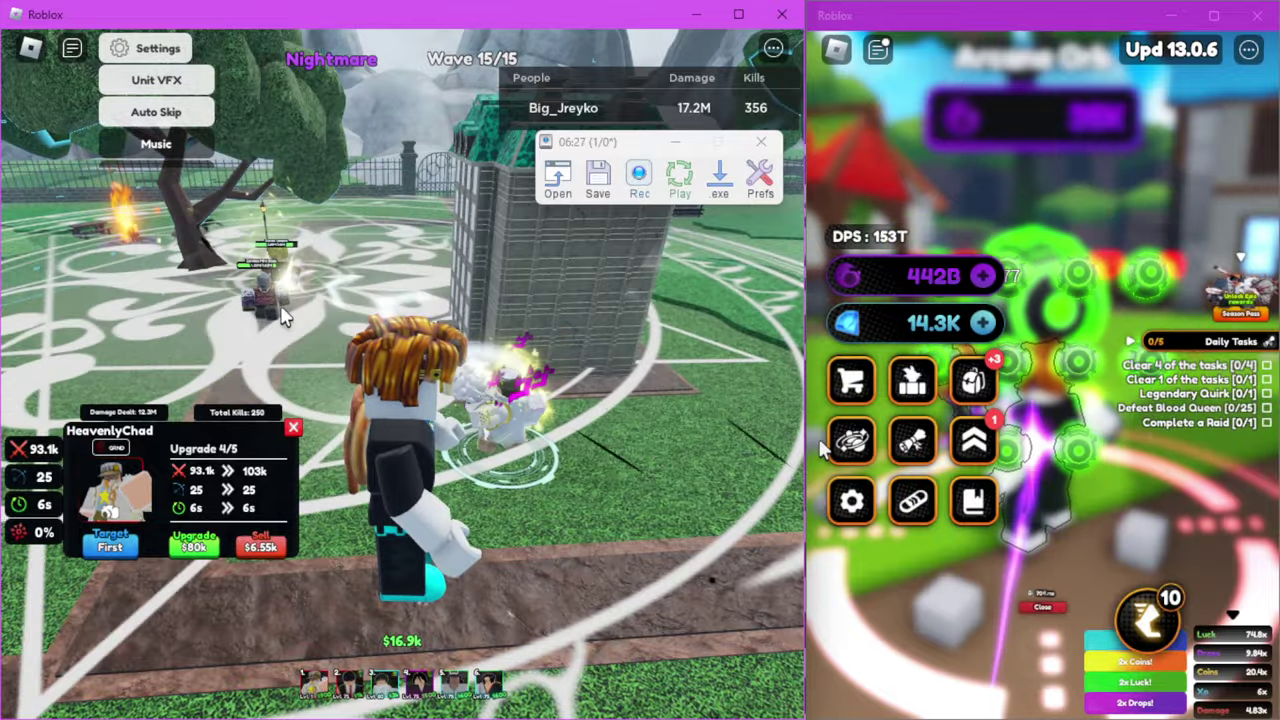
pyautogui.moveTo(285, 315); pyautogui.dragTo(345, 560)
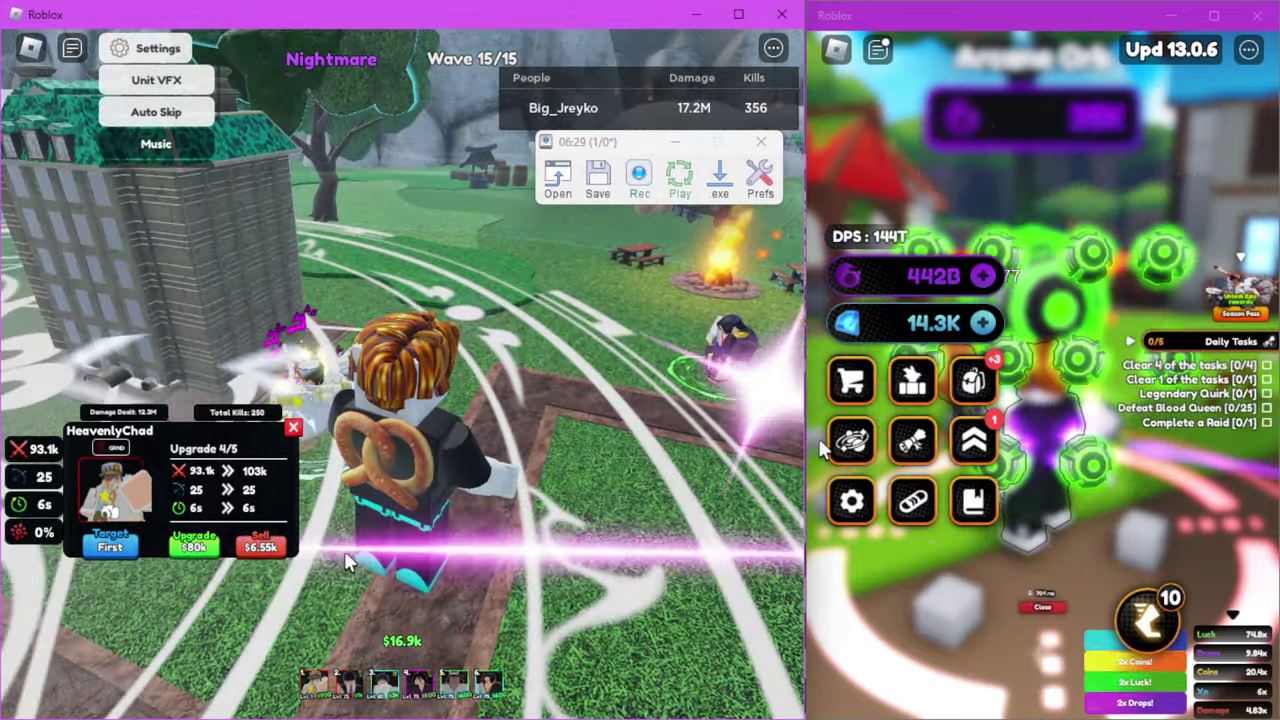
# Place the Mesh unit beside the path and upgrade it to 3 of 11.
pyautogui.press('2')
pyautogui.click(420, 330)
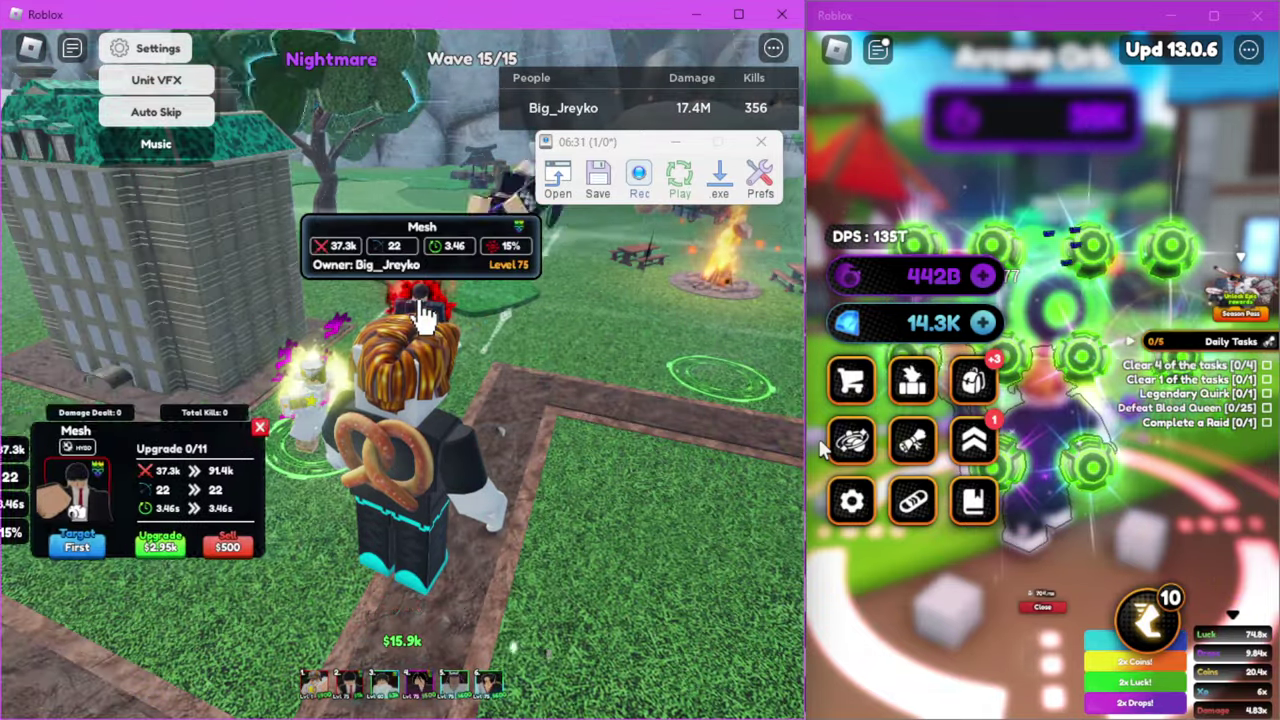
pyautogui.click(193, 546)
pyautogui.click(193, 546)
pyautogui.click(193, 546)
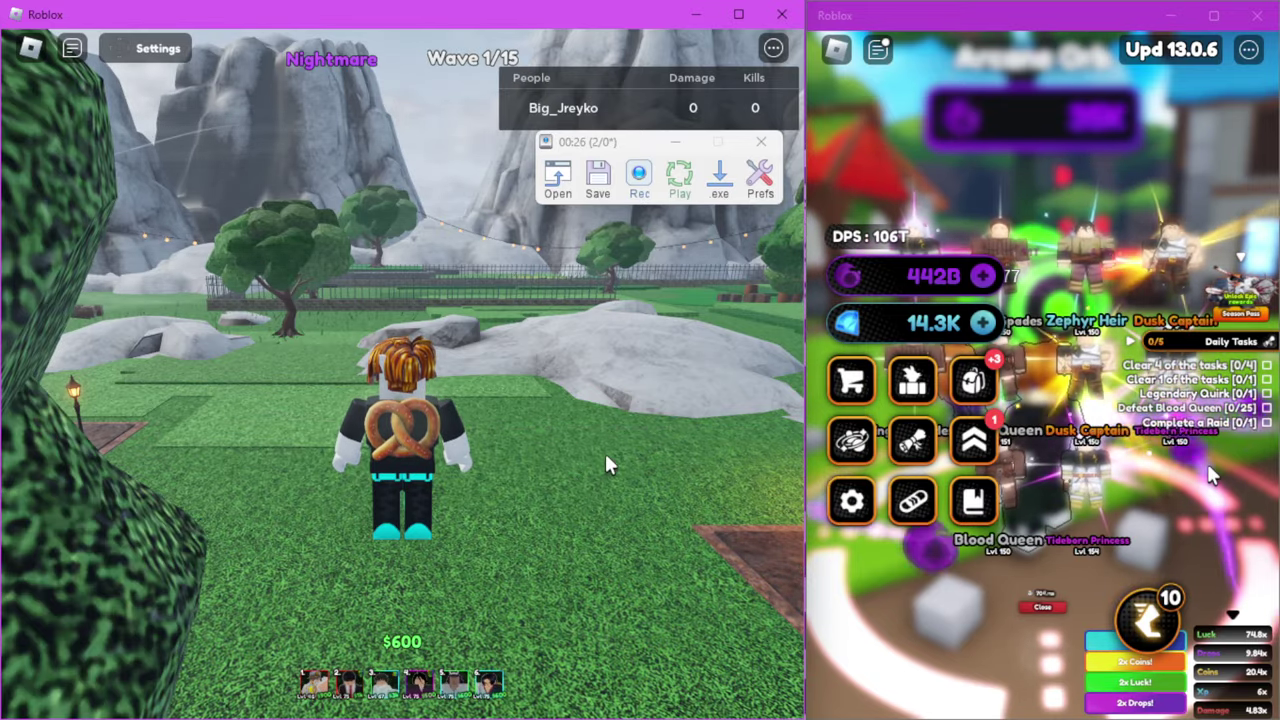
# Walk the character along the fence, past the crates and tree, toward the cliff.
pyautogui.press('w')
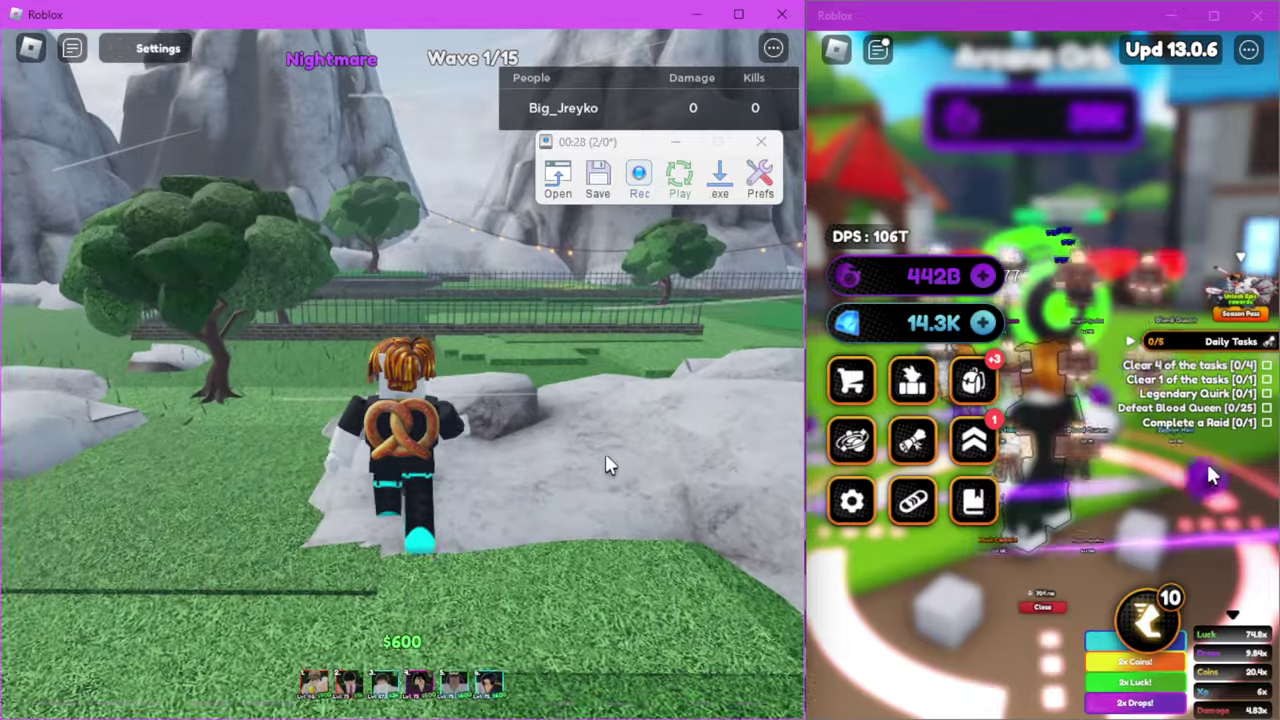
pyautogui.press('w')
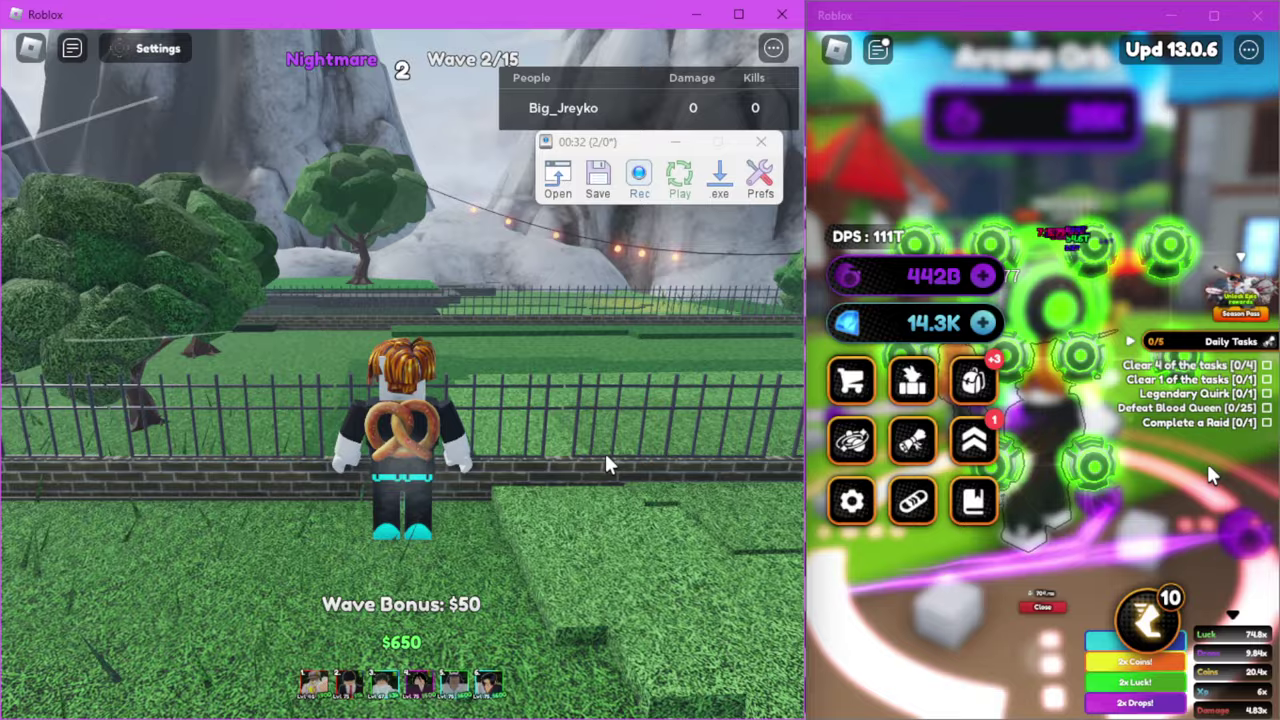
pyautogui.press('a')
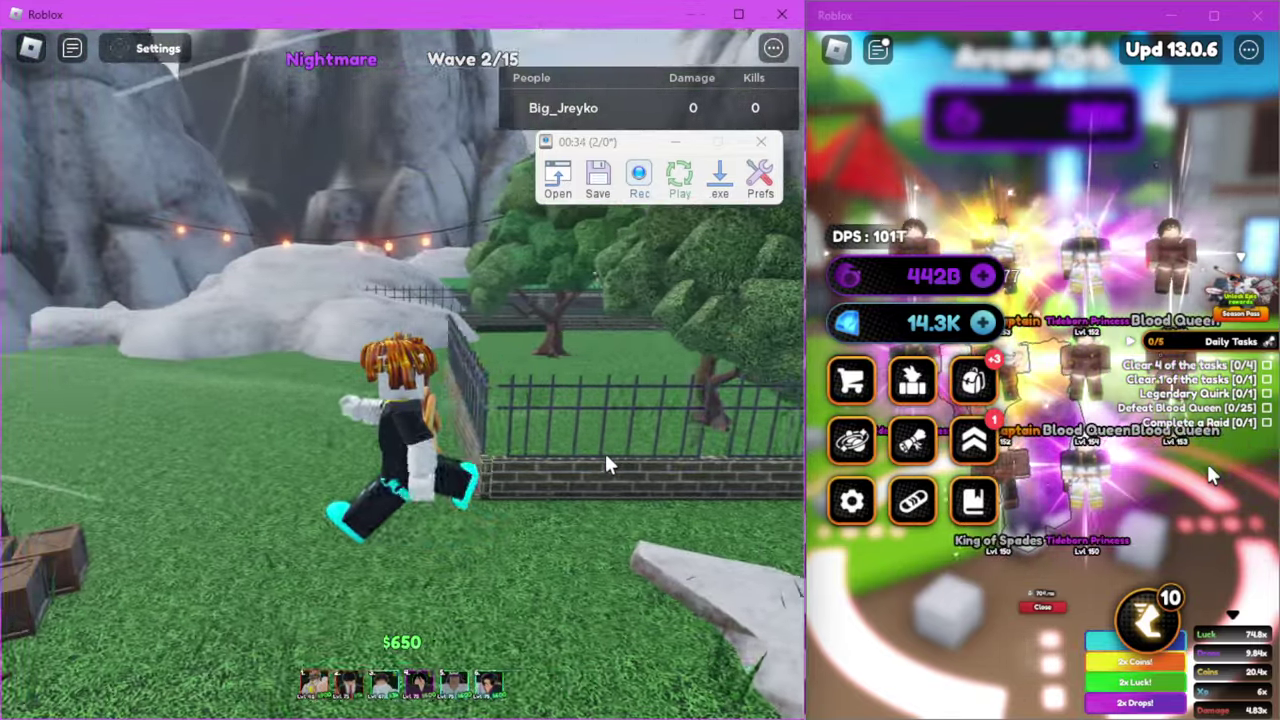
pyautogui.press('s')
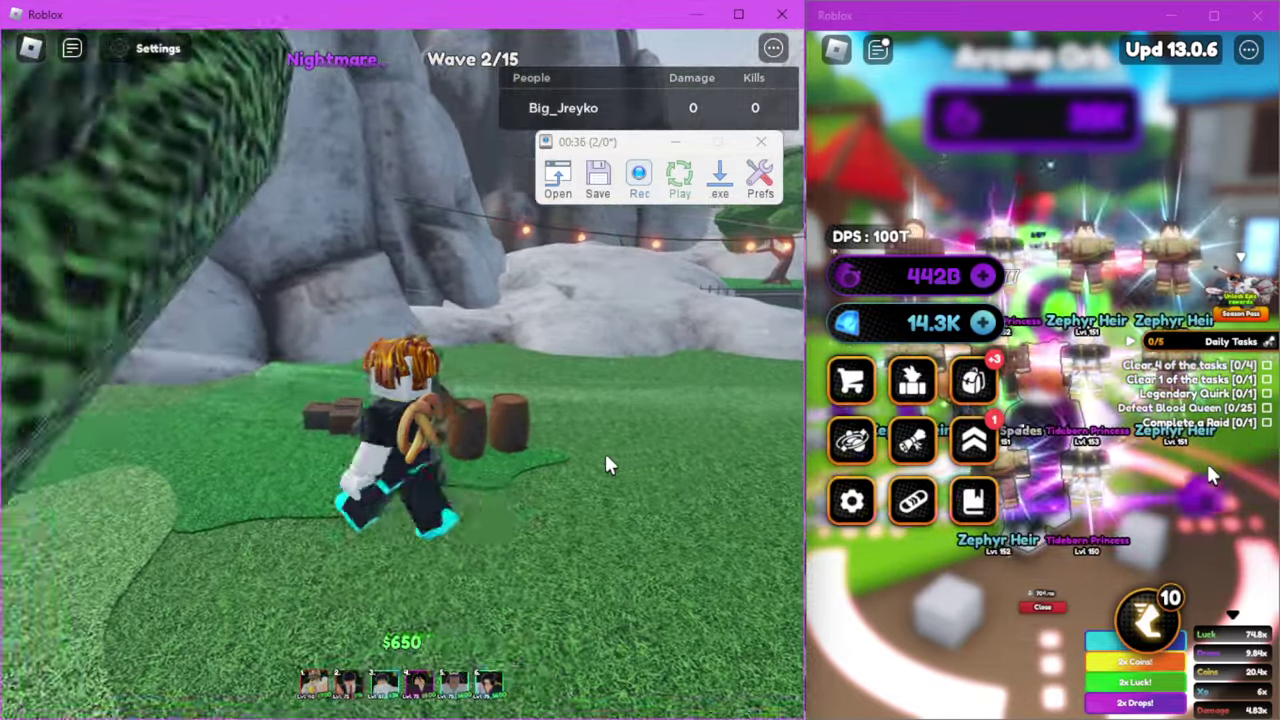
pyautogui.press('w')
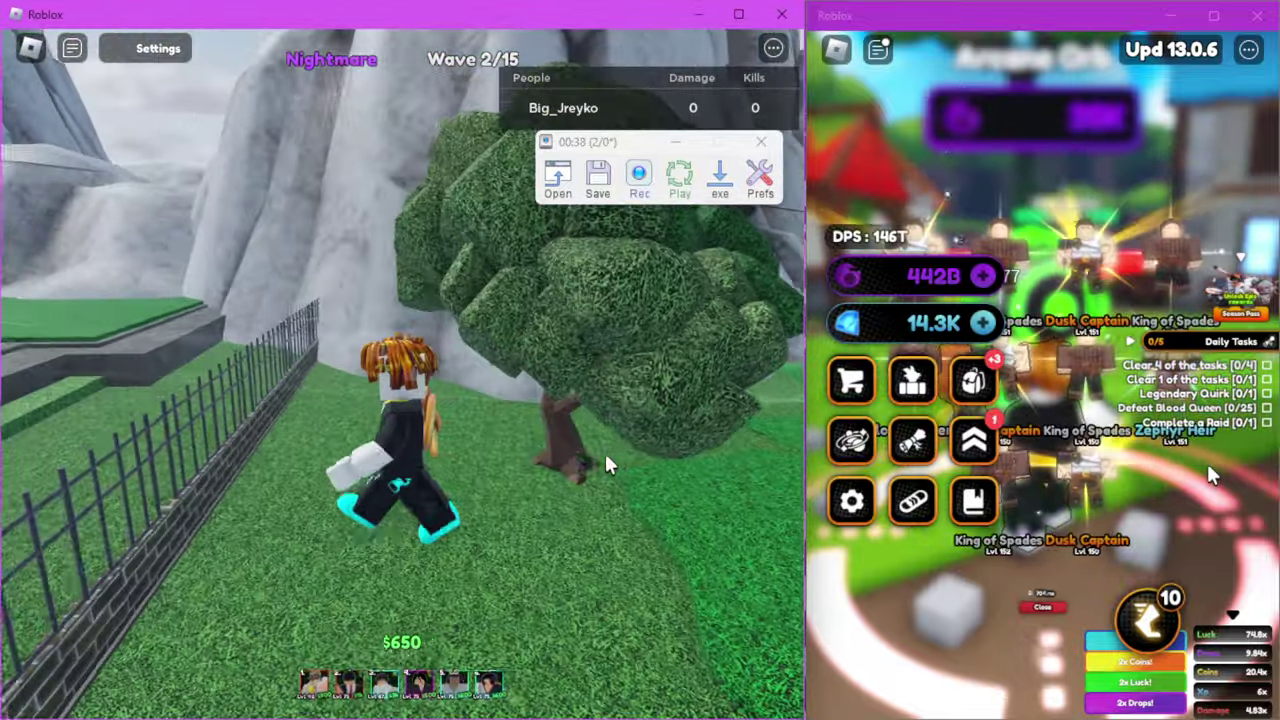
pyautogui.press('w')
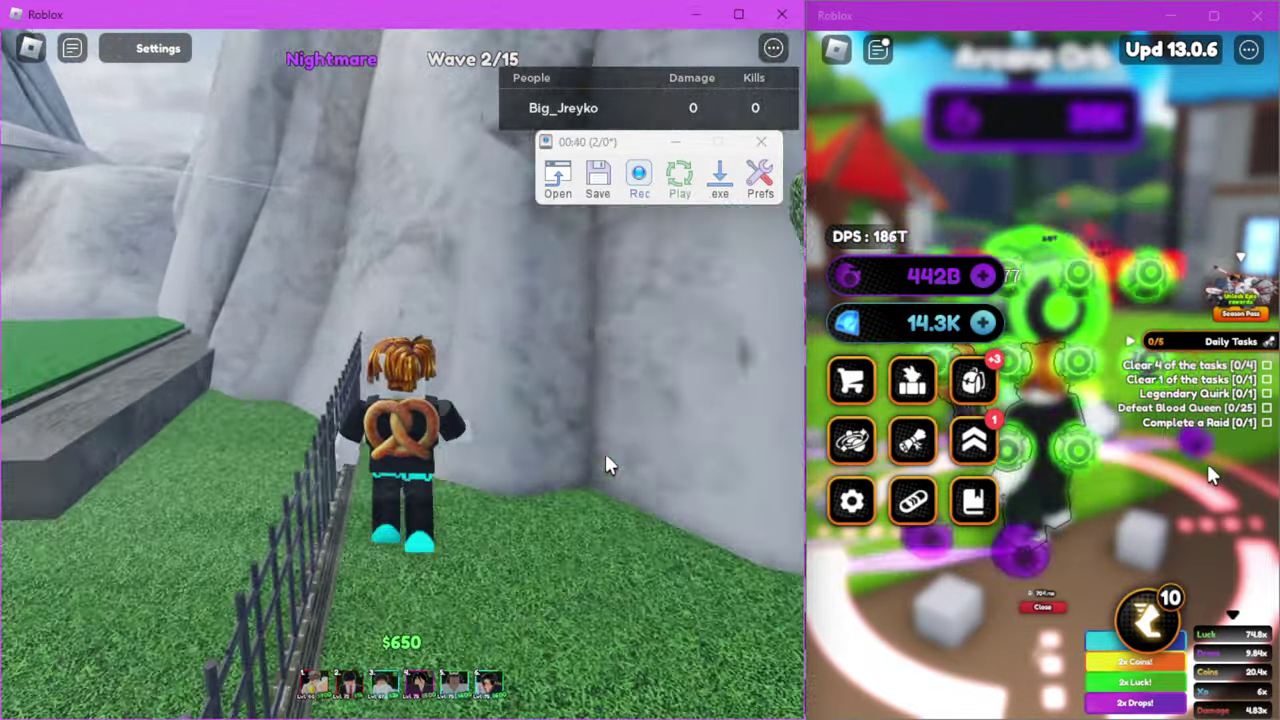
pyautogui.press('w')
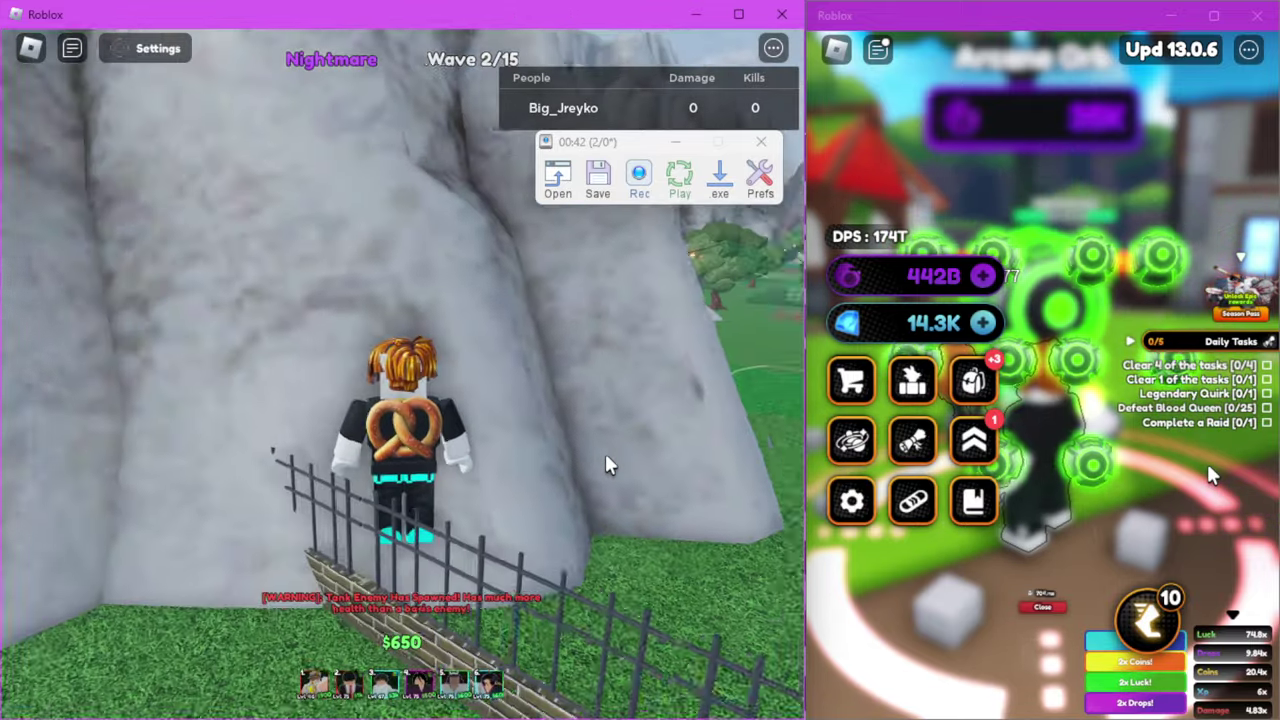
pyautogui.press('w')
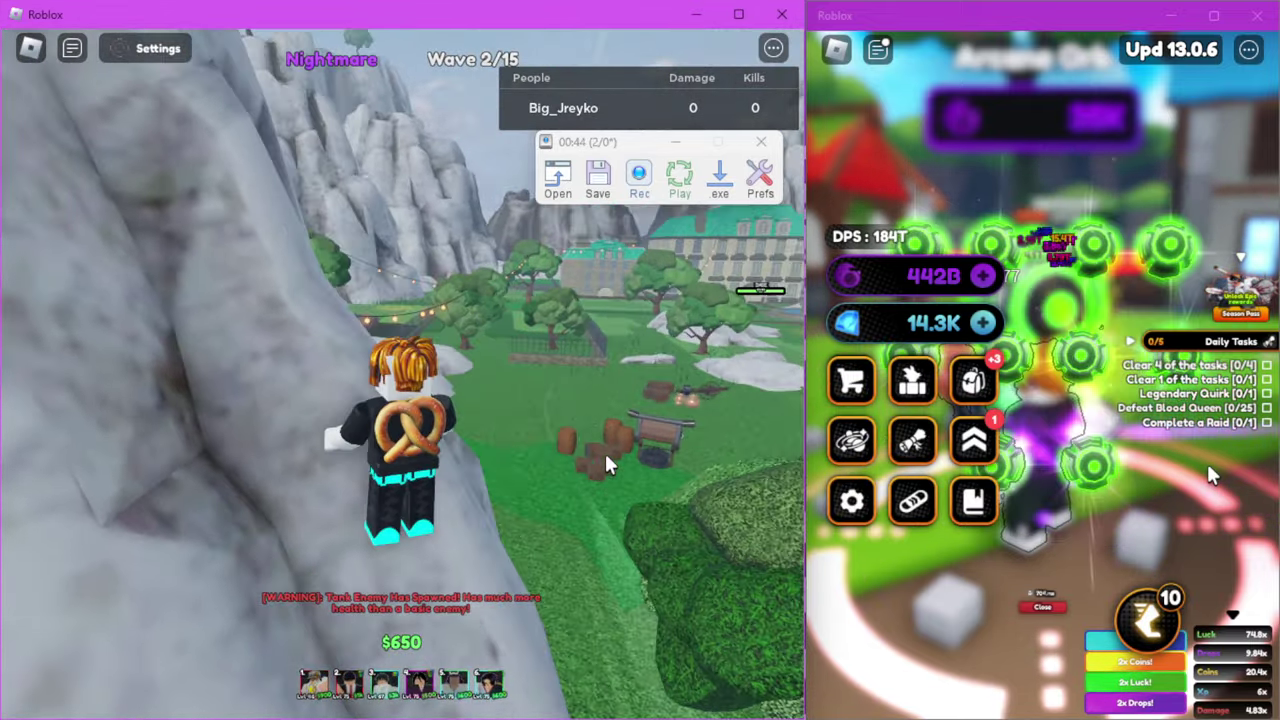
pyautogui.press('w')
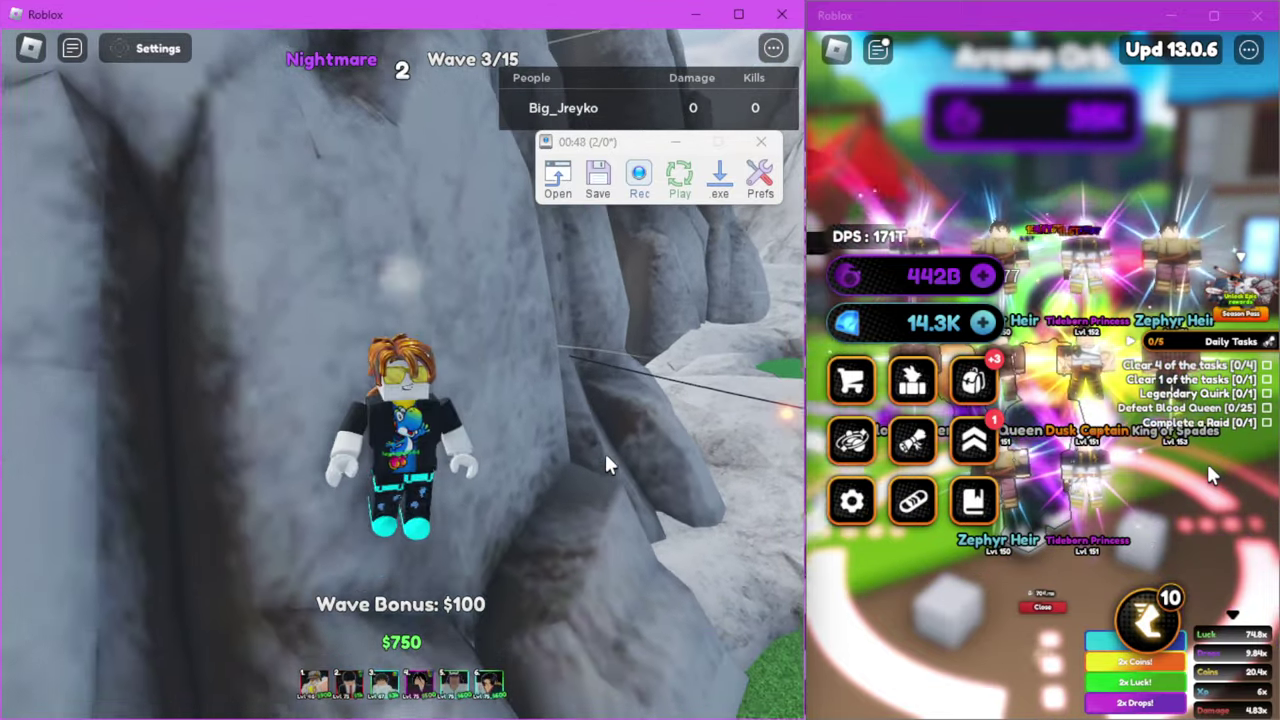
# Drop onto the grass field and move around the rock wall.
pyautogui.press('s')
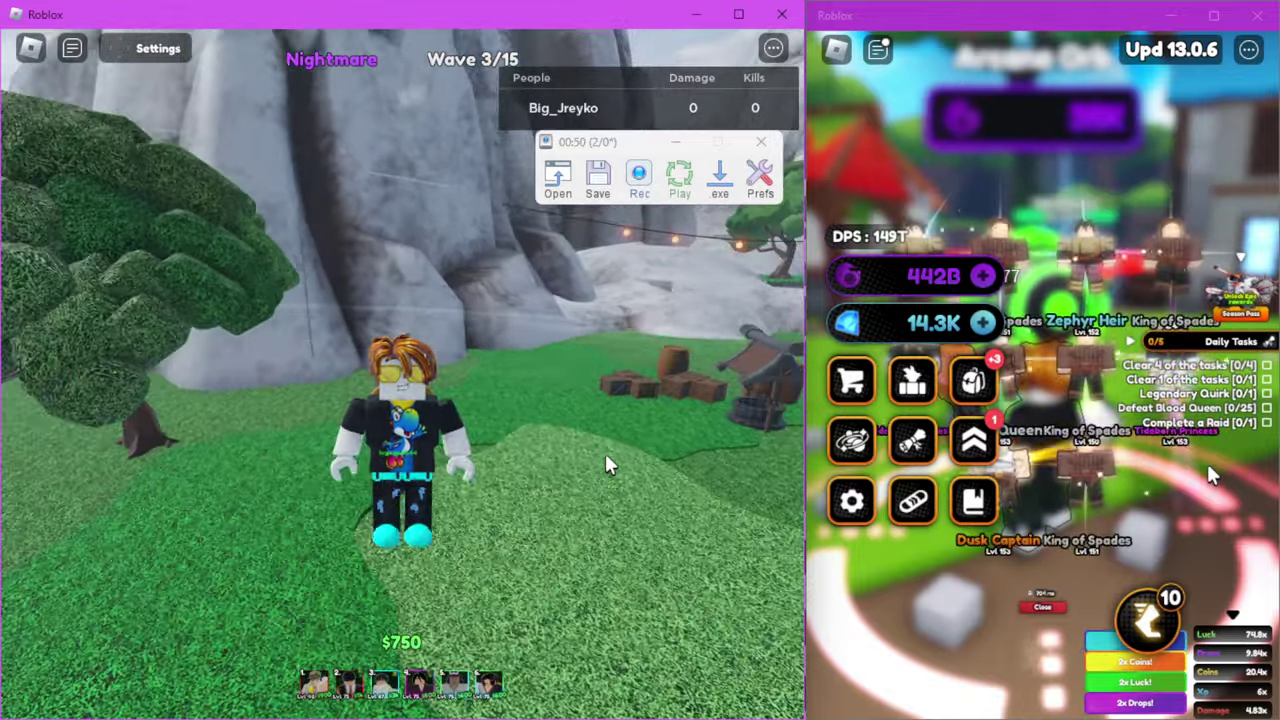
pyautogui.press('d')
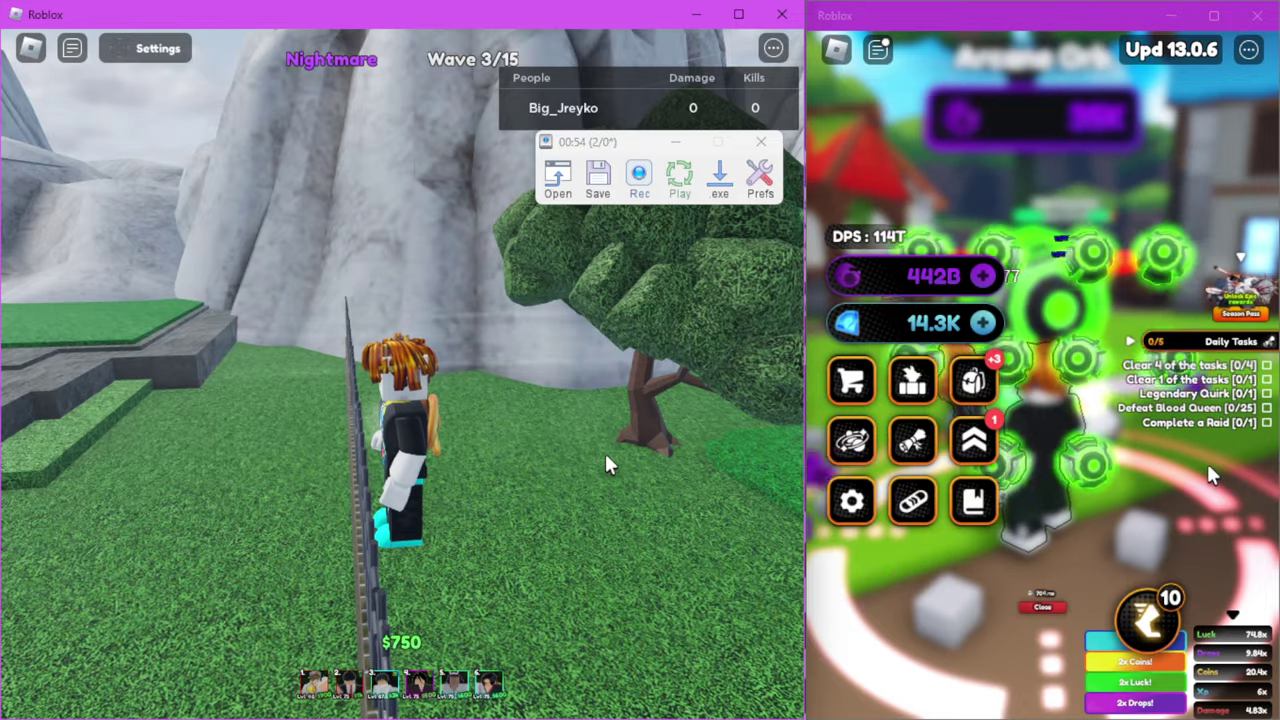
pyautogui.press('w')
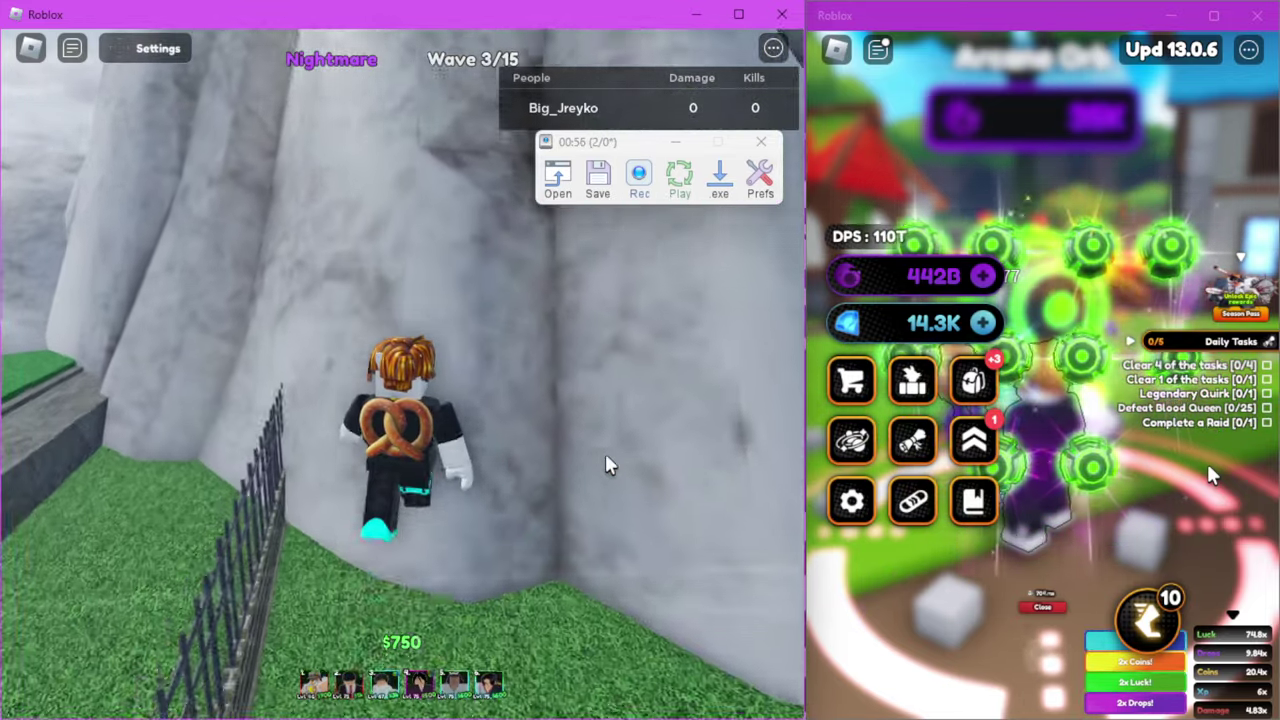
pyautogui.press('w')
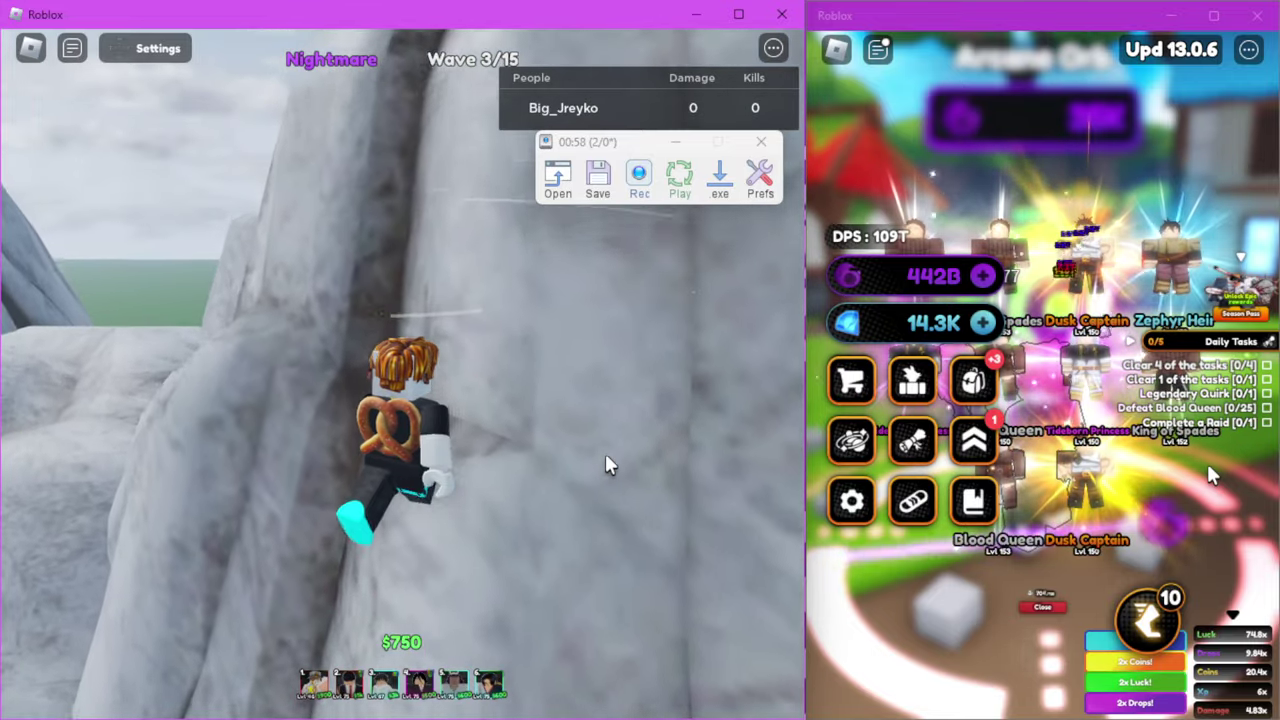
pyautogui.press('w')
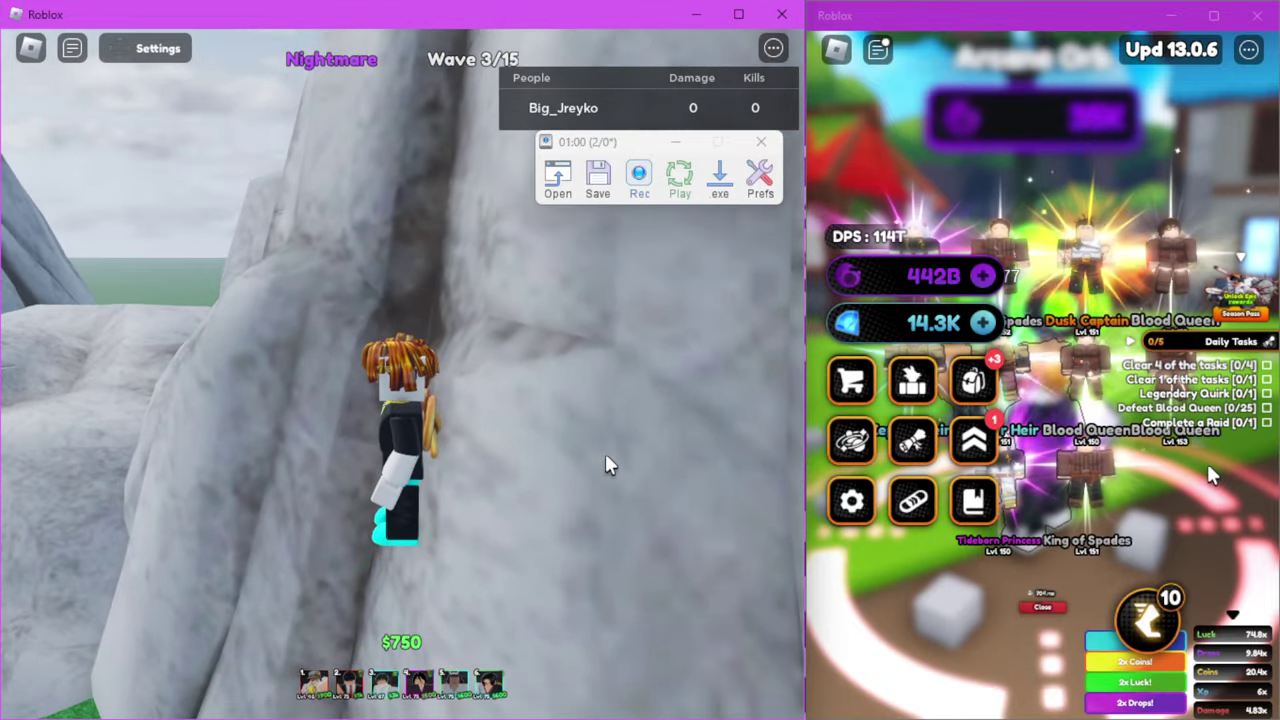
pyautogui.press('s')
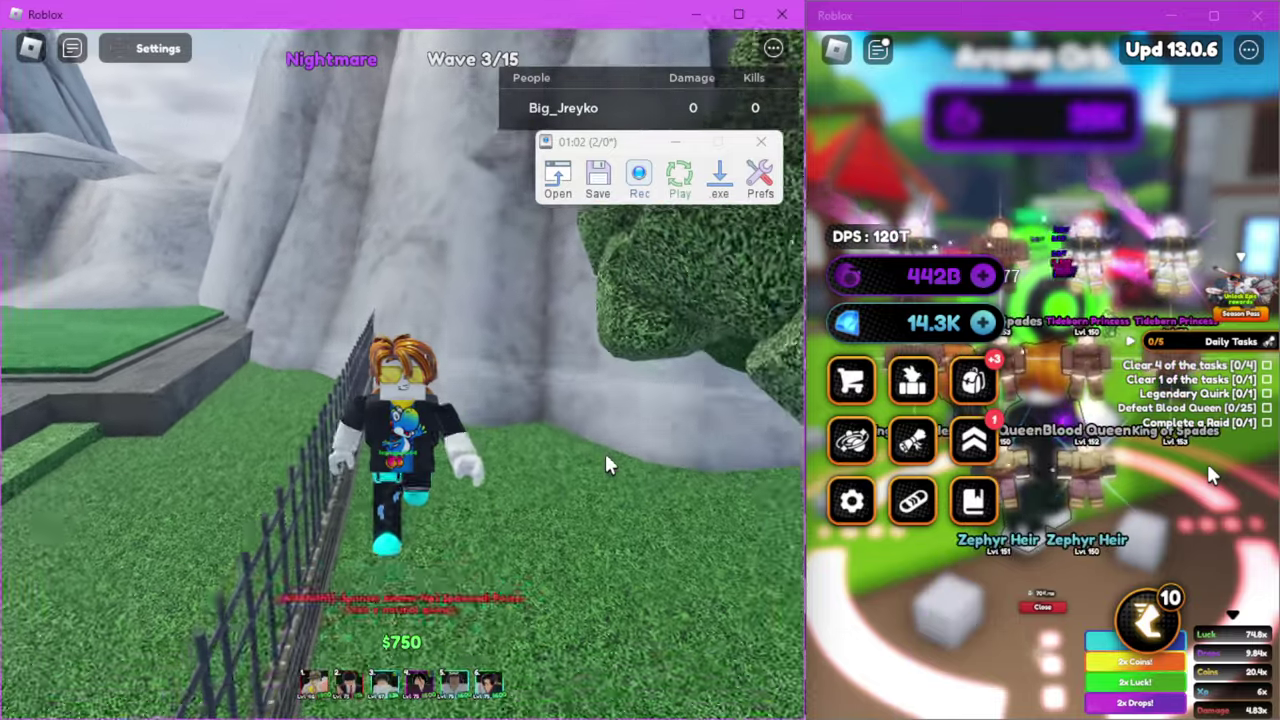
pyautogui.press('w')
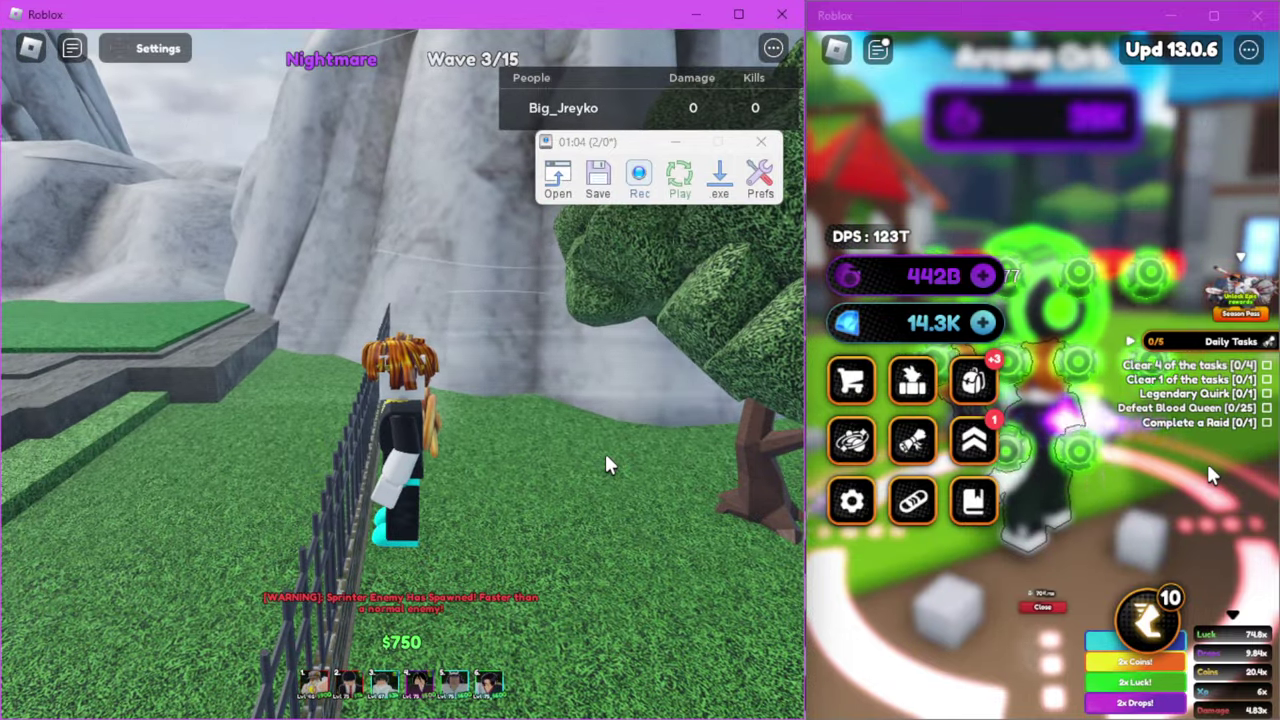
pyautogui.press('s')
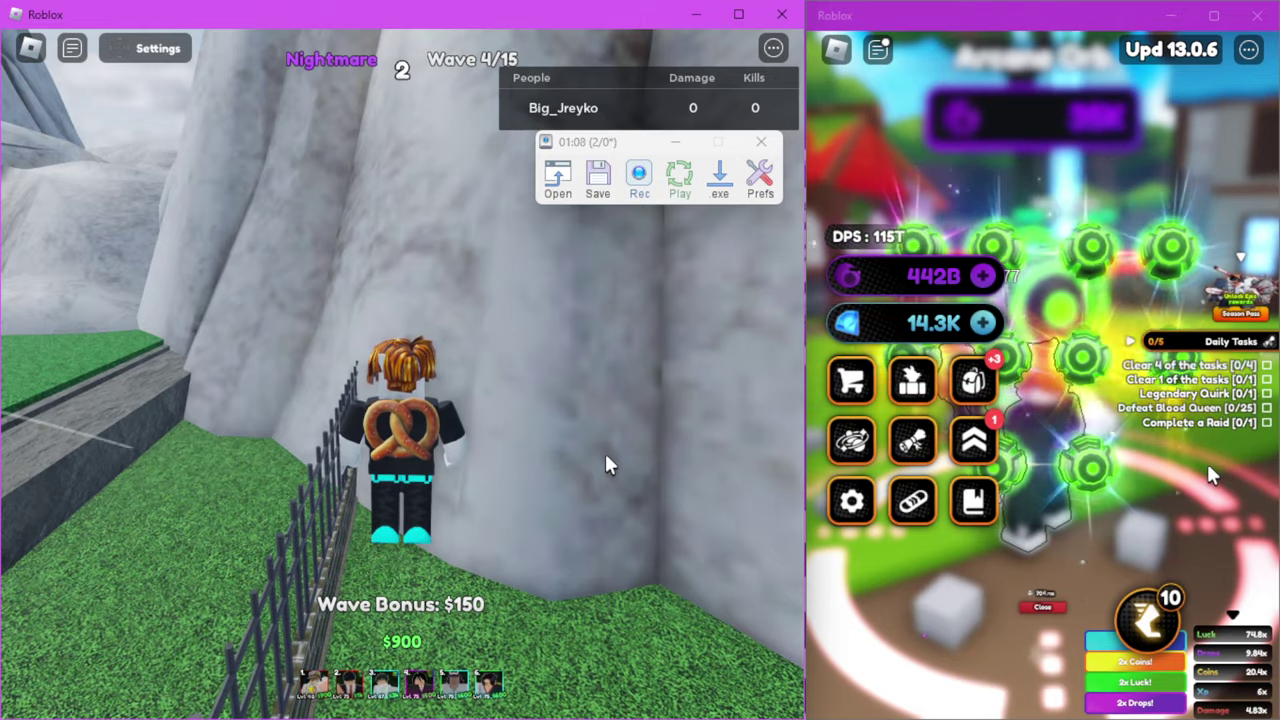
# Roam along the fence and around the large tree to the buildings by the enemy path.
pyautogui.press('a')
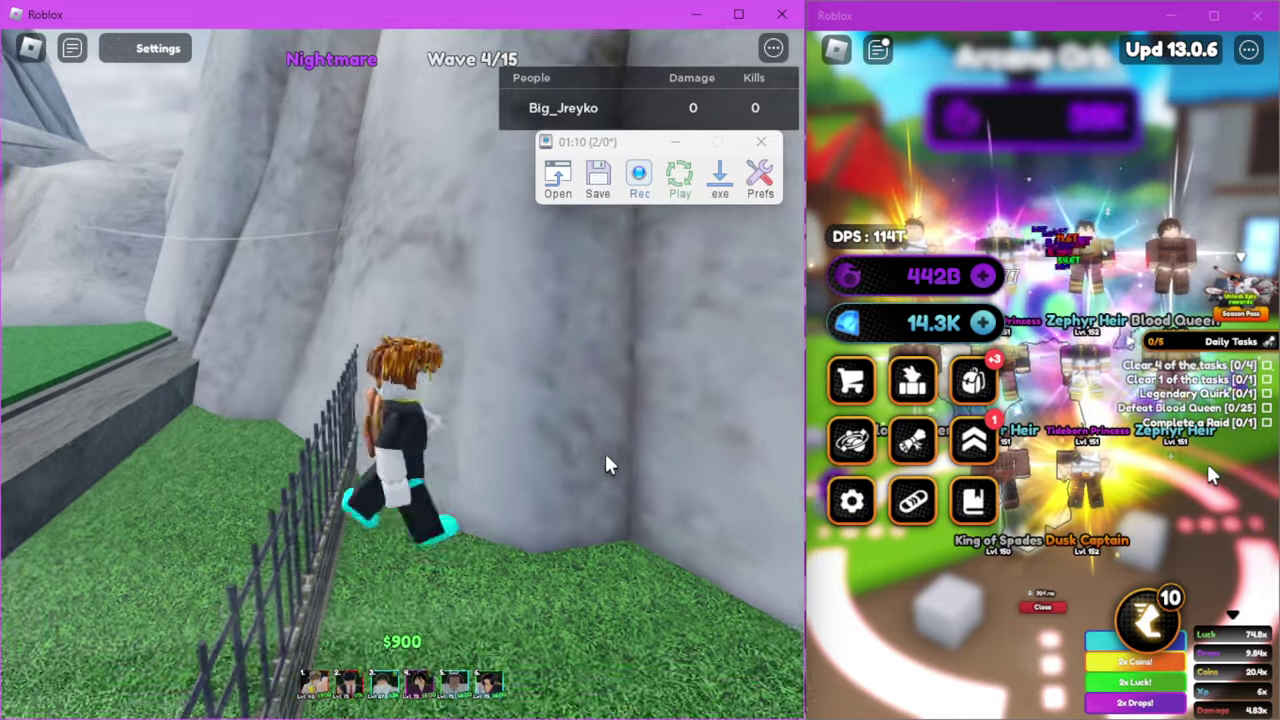
pyautogui.press('w')
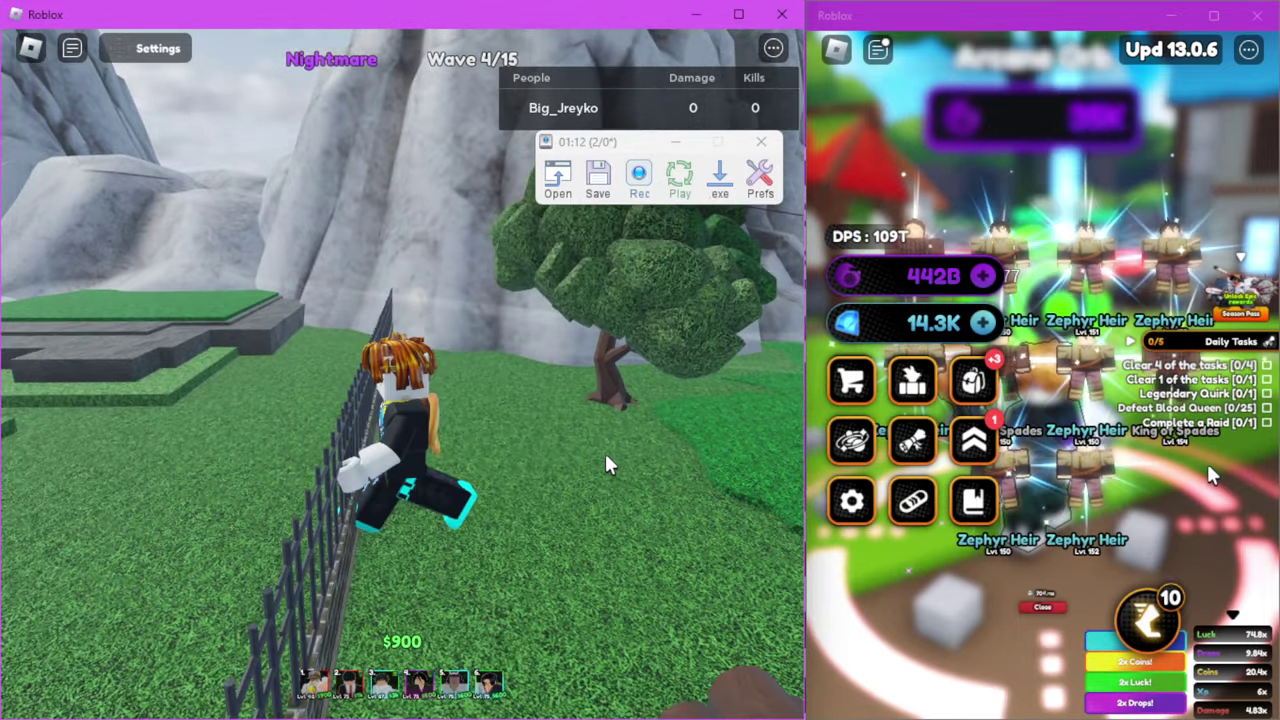
pyautogui.press('w')
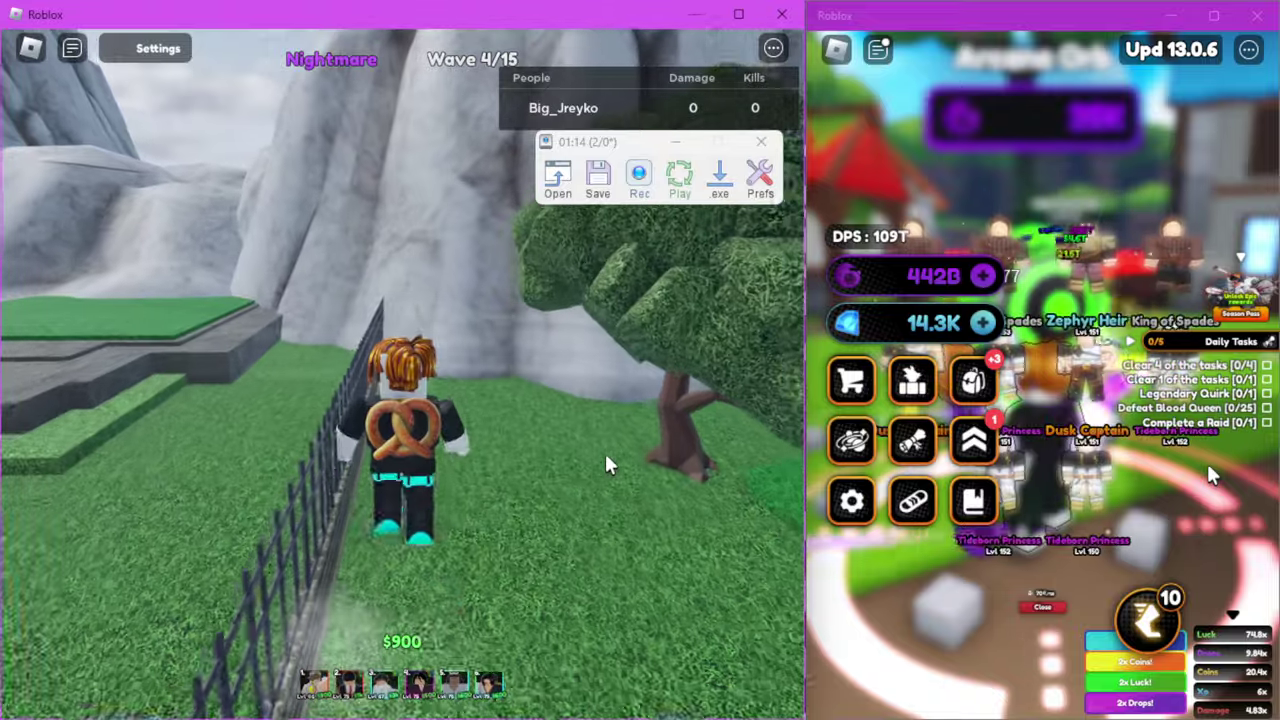
pyautogui.press('w')
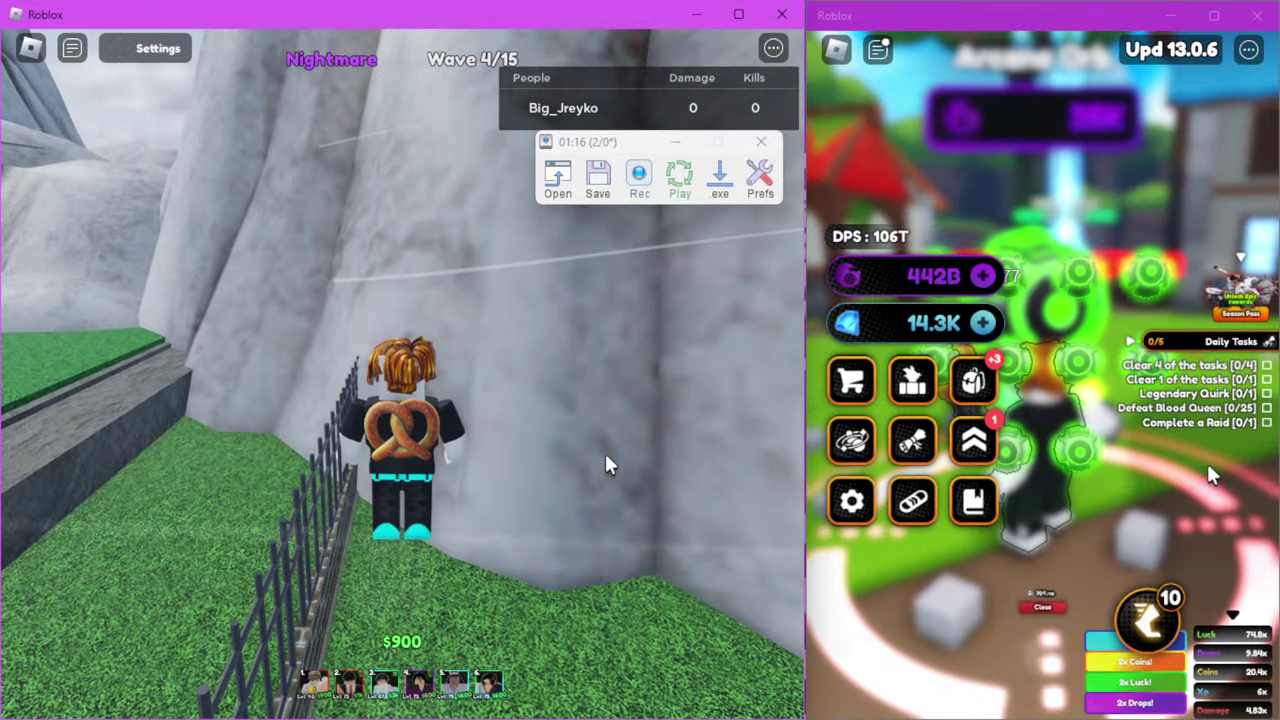
pyautogui.press('s')
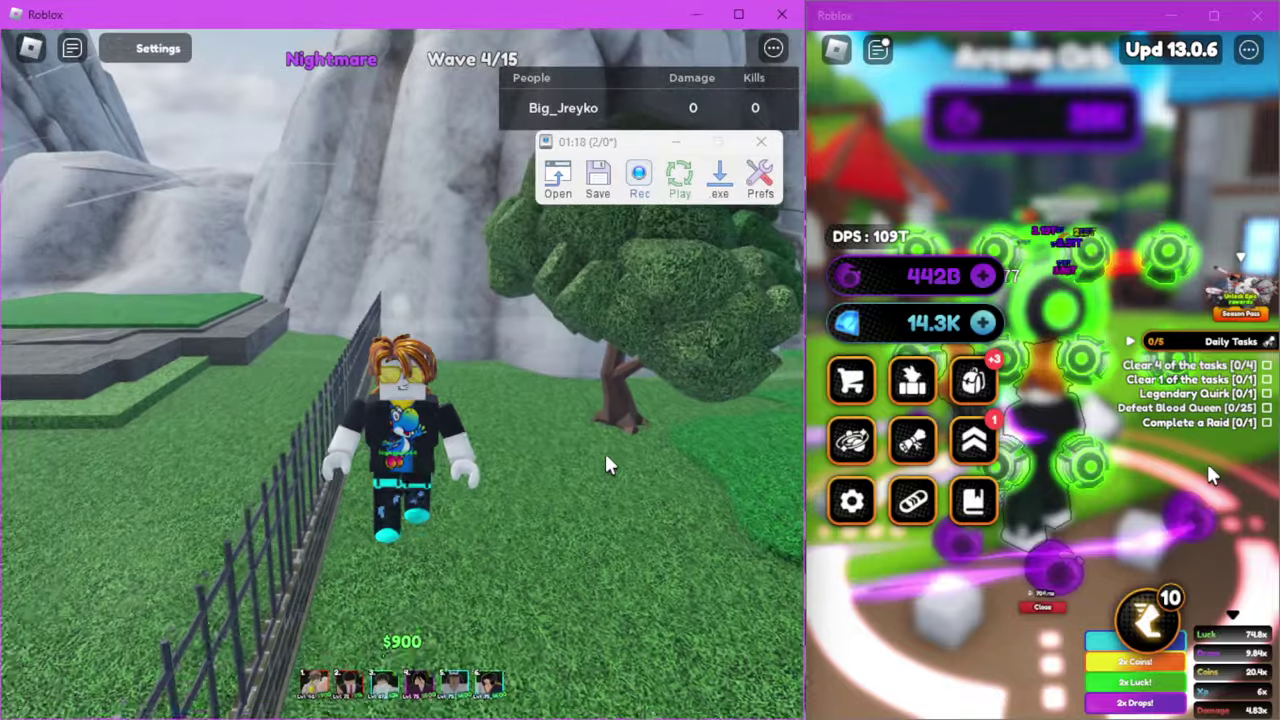
pyautogui.press('w')
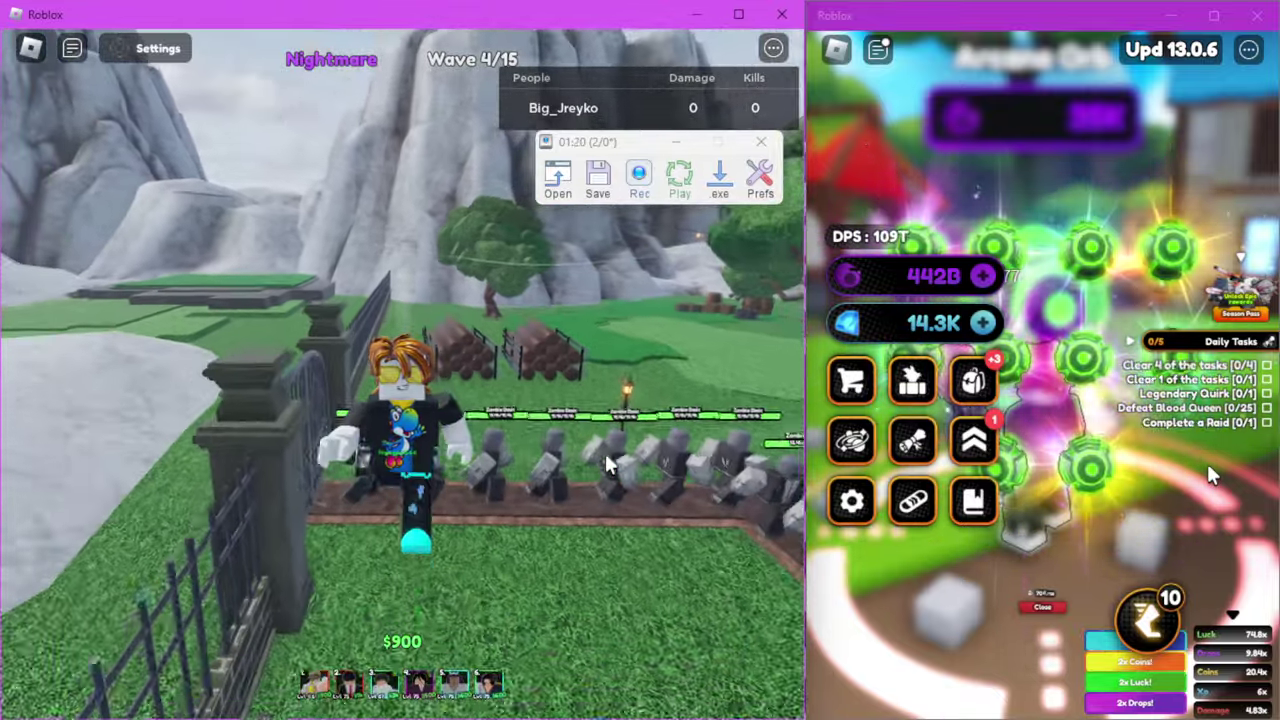
pyautogui.press('w')
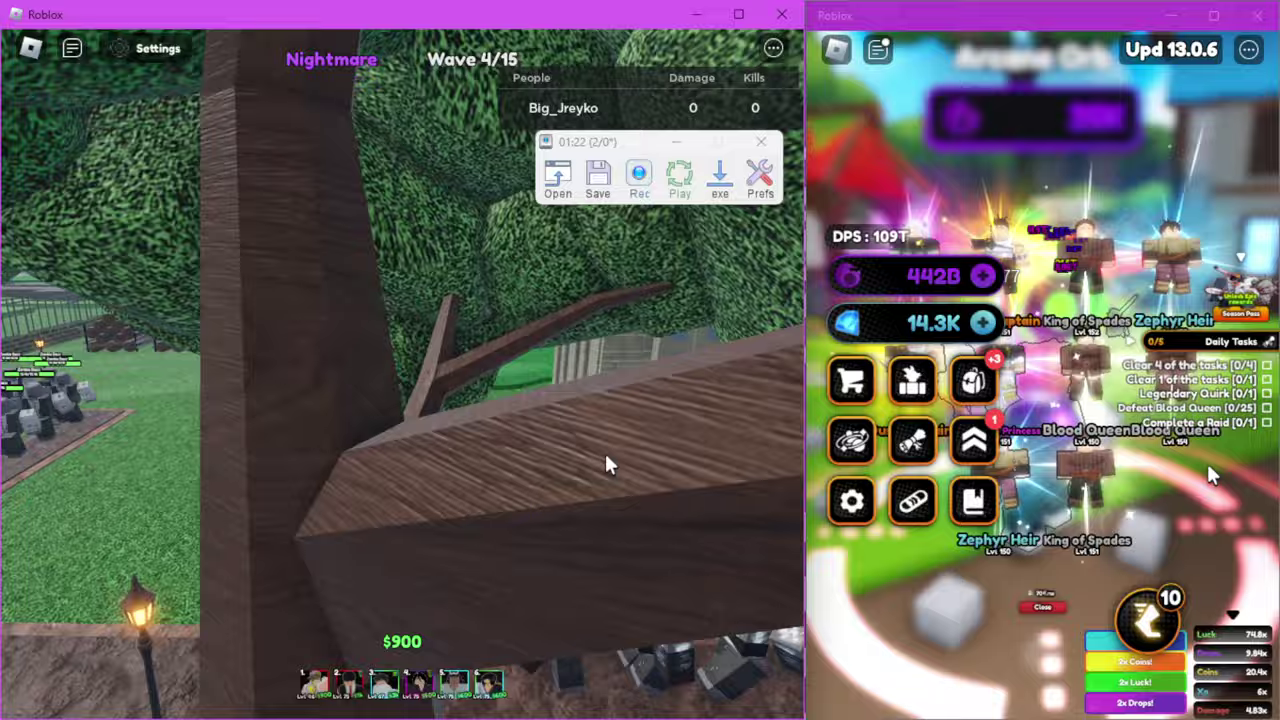
pyautogui.press('s')
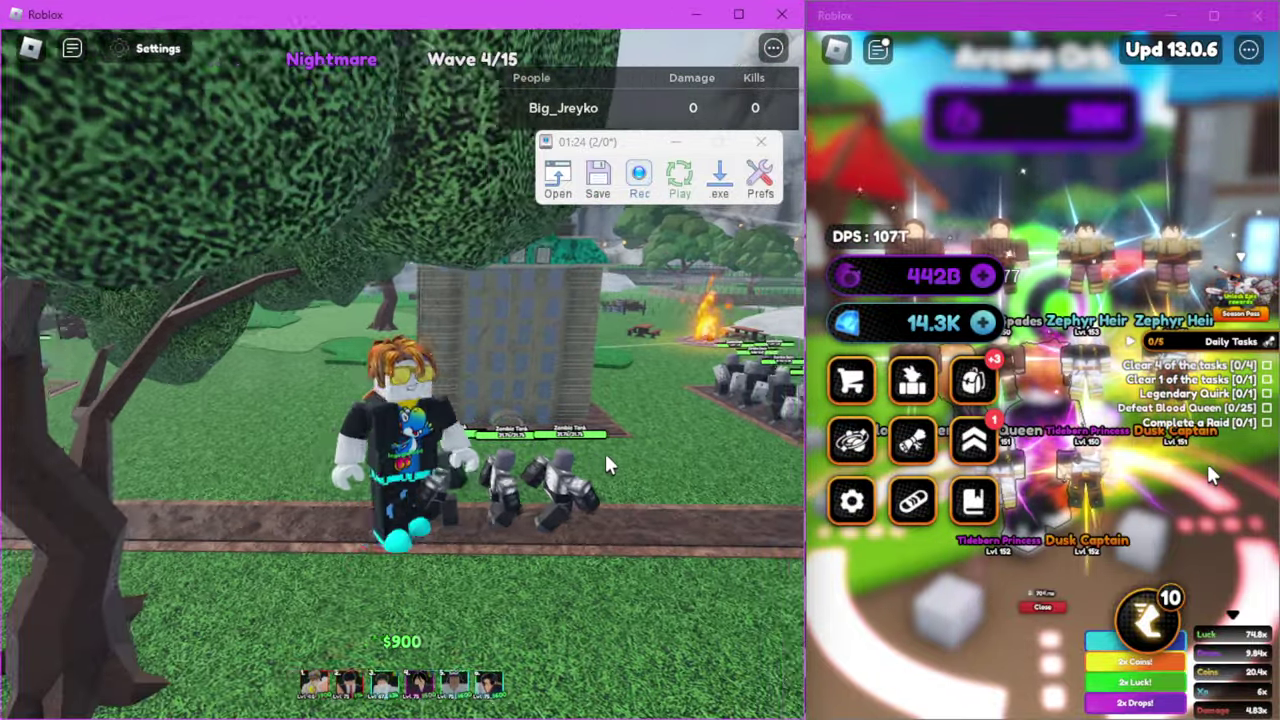
pyautogui.press('a')
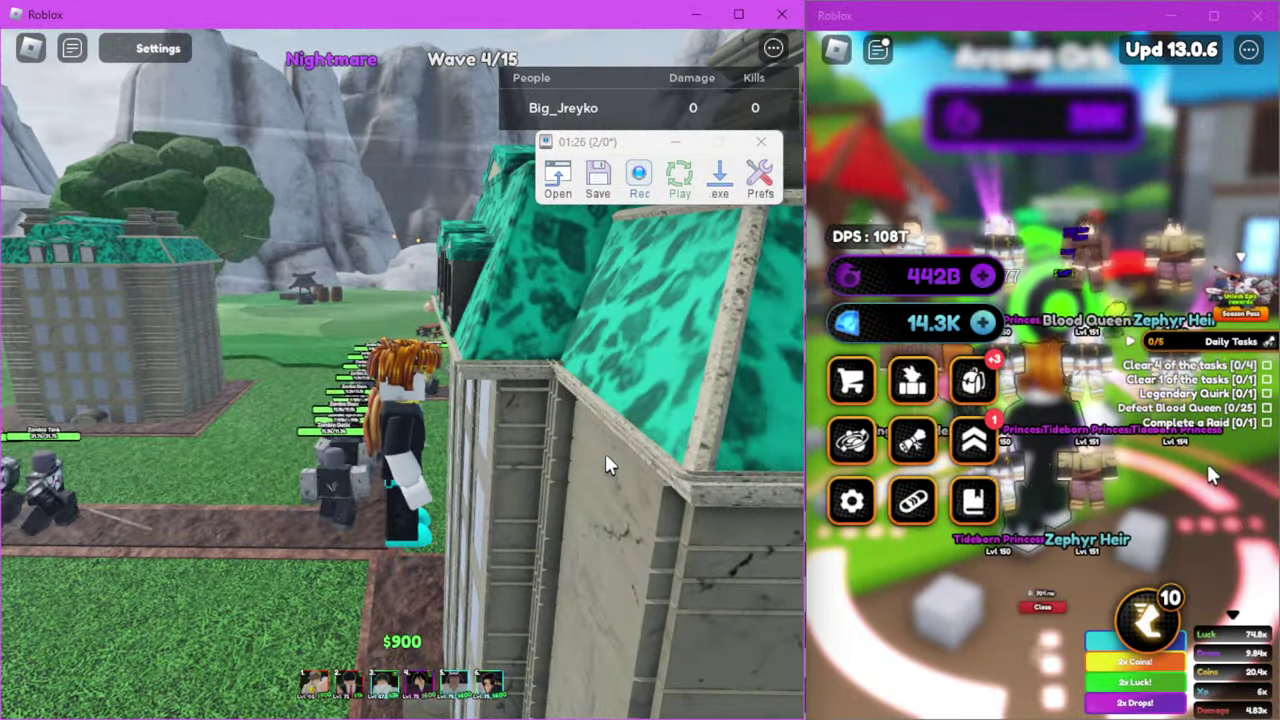
pyautogui.press('d')
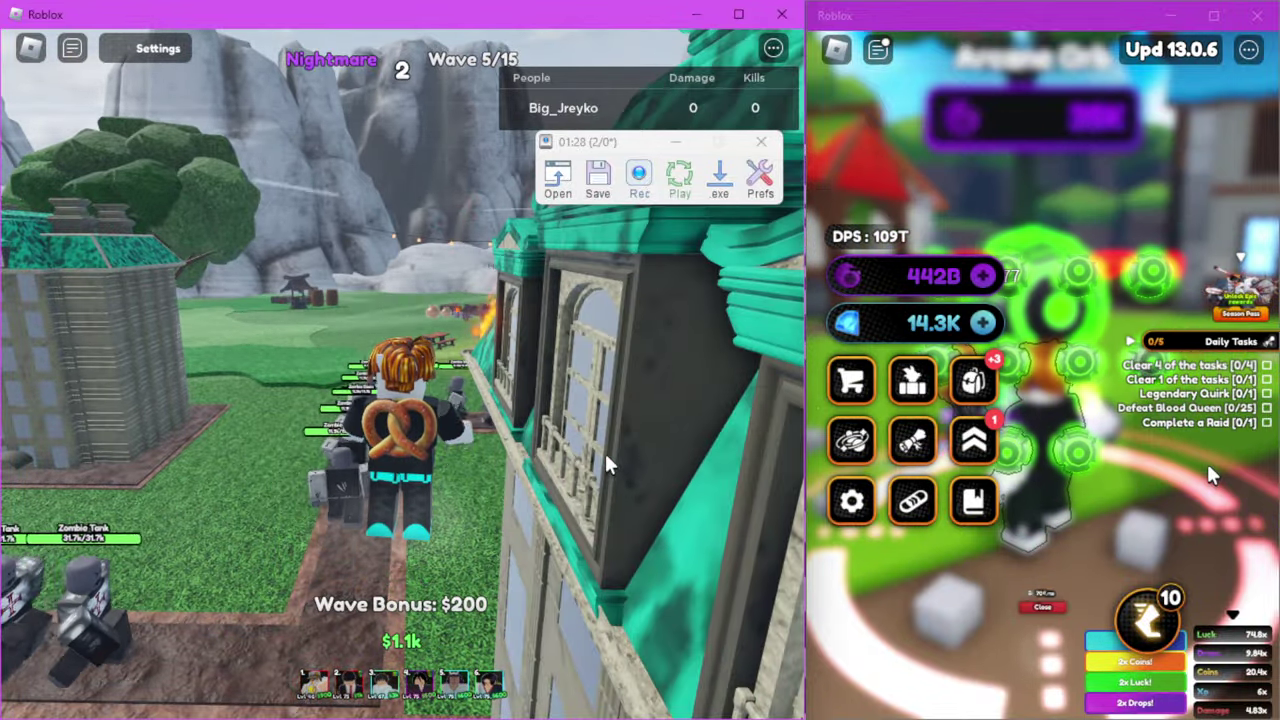
pyautogui.click(316, 688)
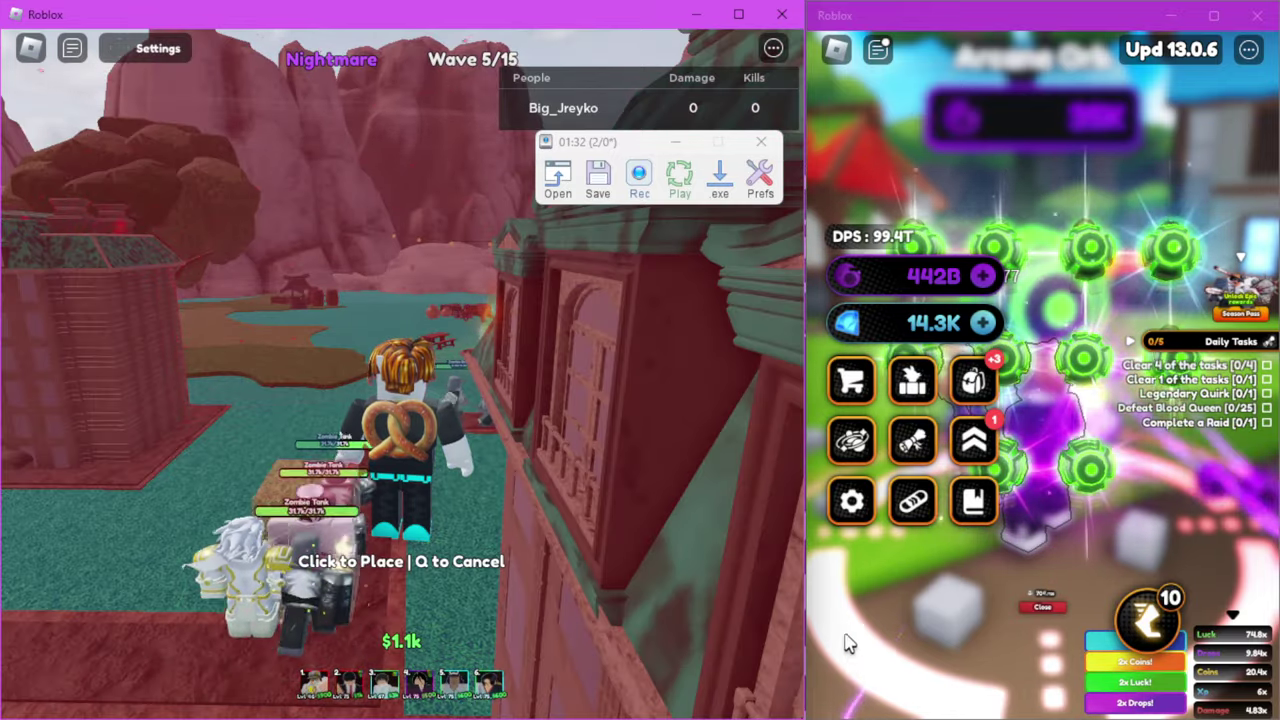
pyautogui.click(290, 512)
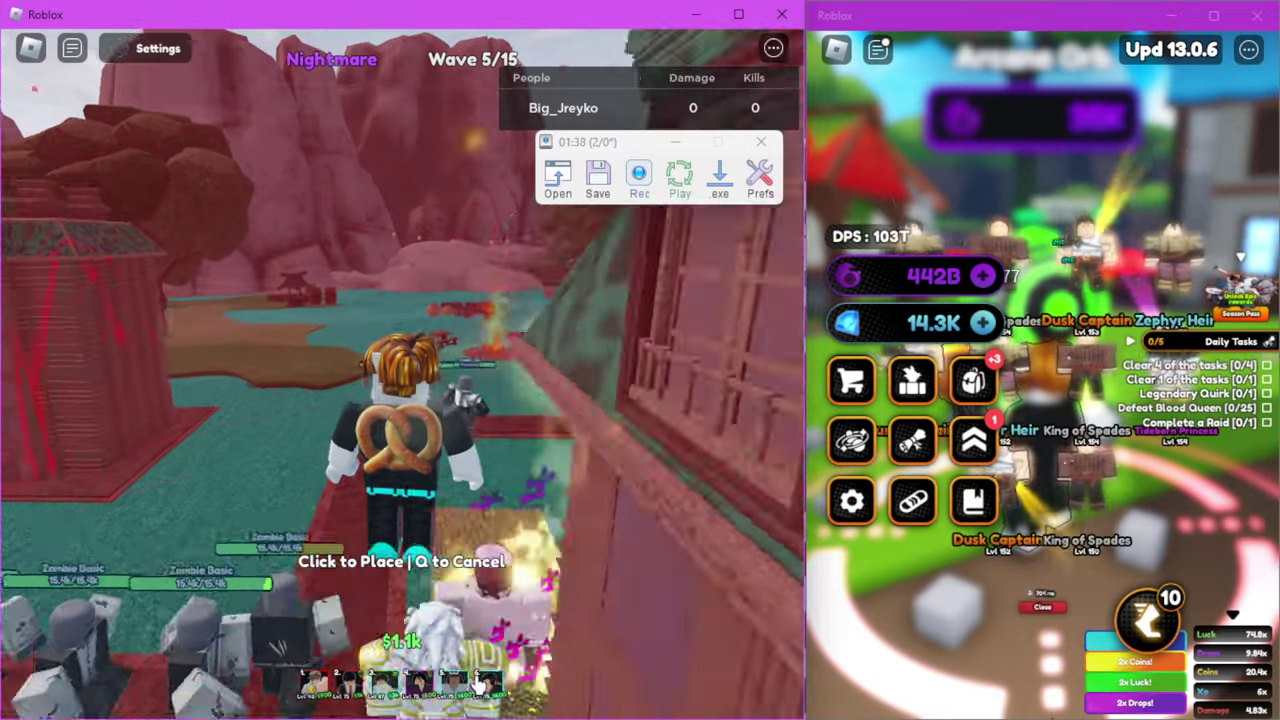
pyautogui.press('q')
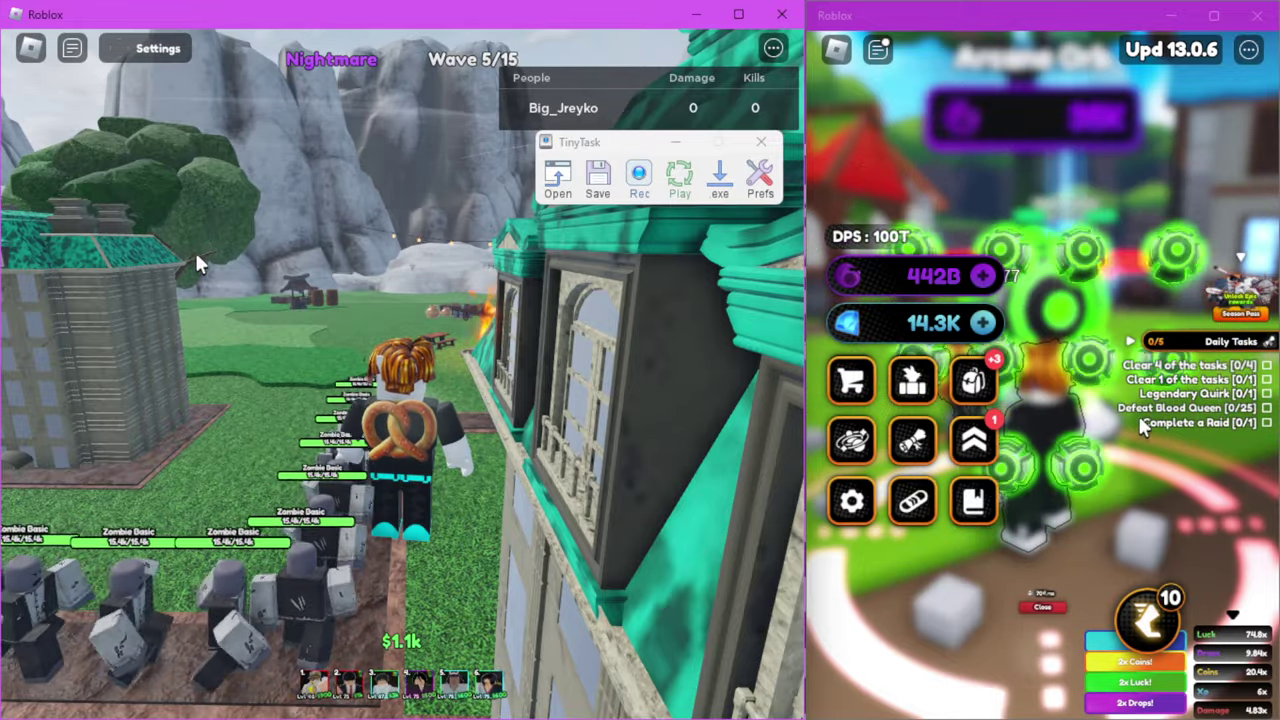
# Rotate the view and place HeavenlyChad on the grass left of the character, leaving $450.
pyautogui.press('Right')
pyautogui.press('Right')
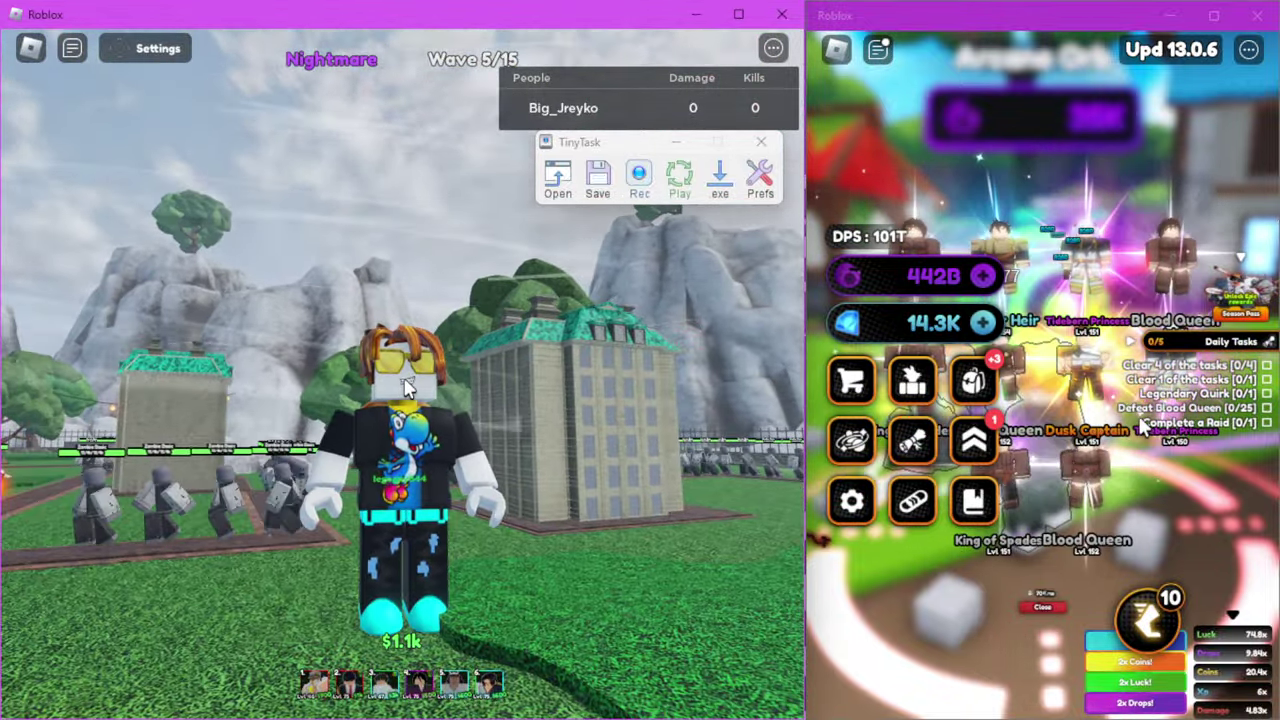
pyautogui.press('Right')
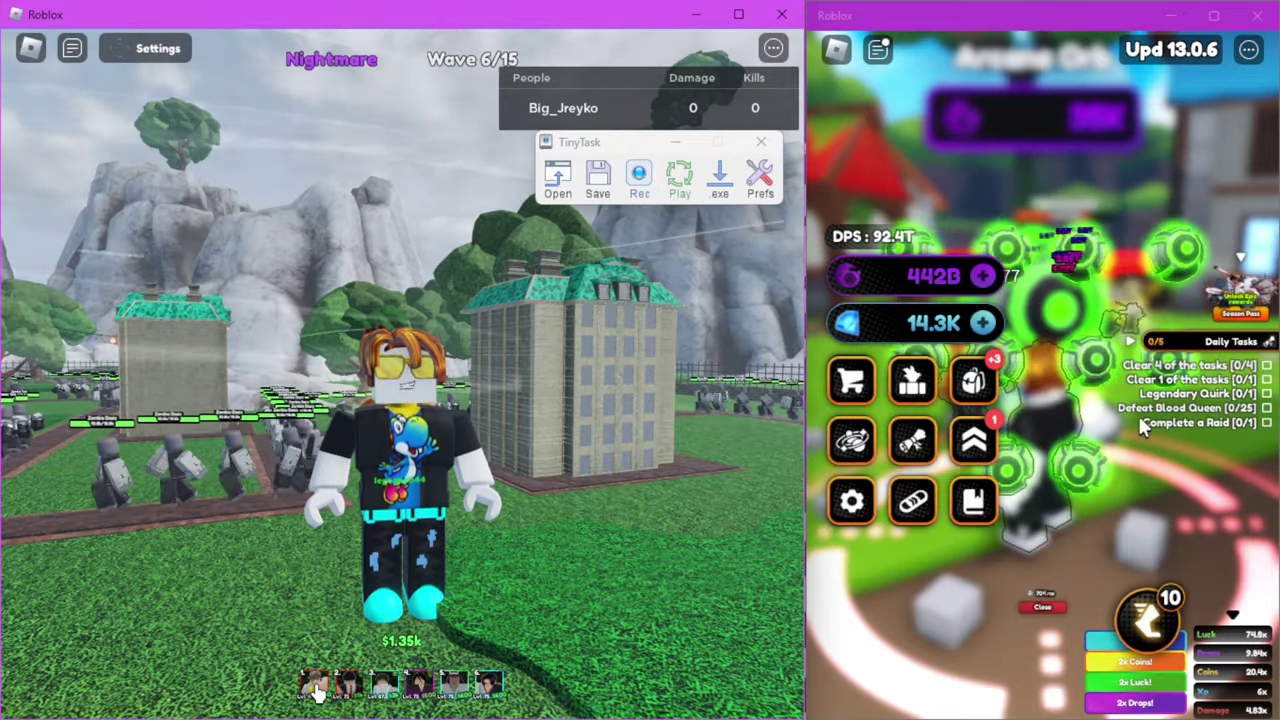
pyautogui.press('1')
pyautogui.click(186, 569)
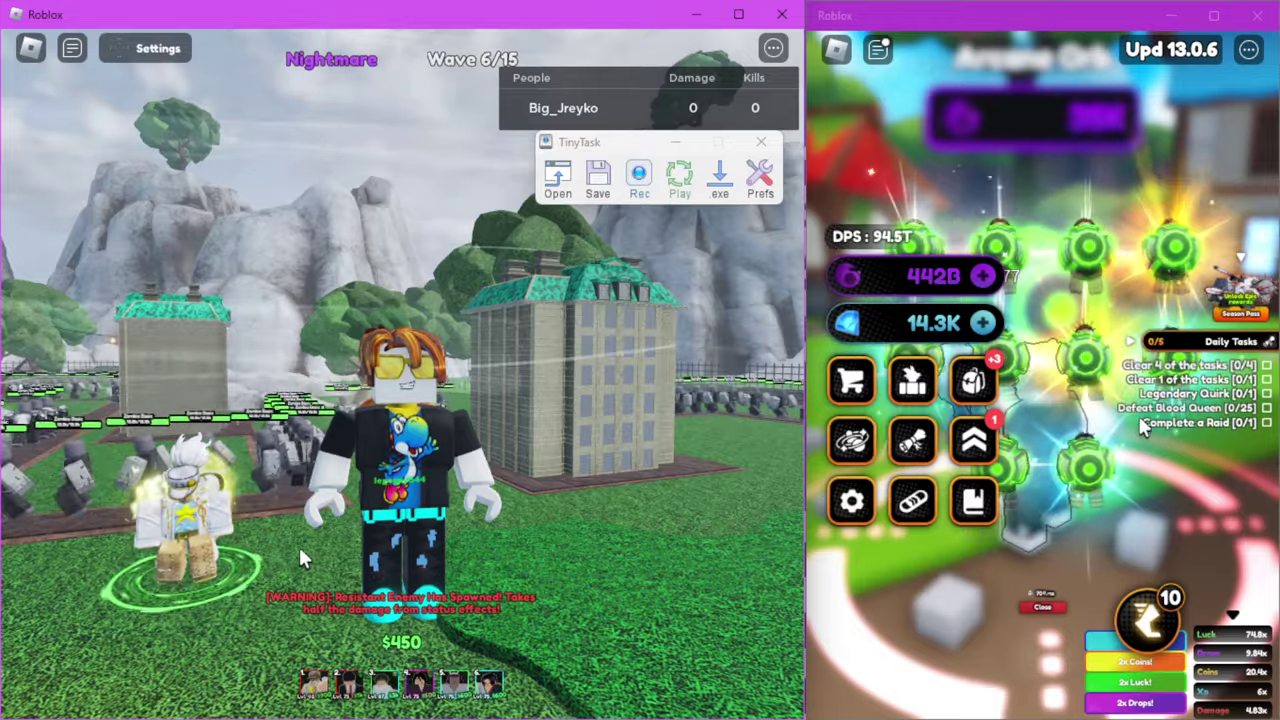